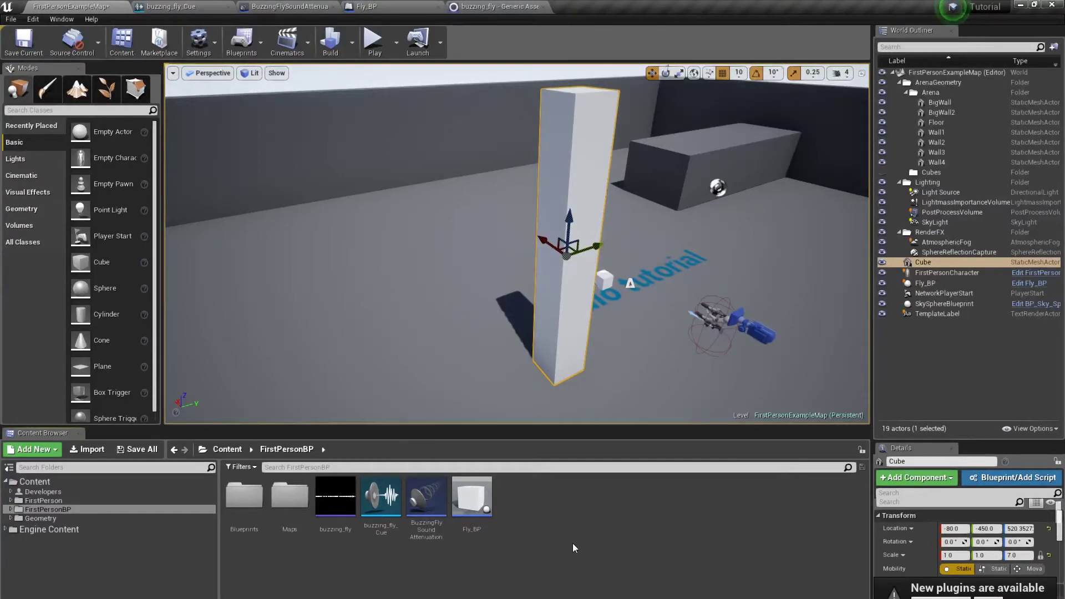
Step: Open the BuzzingFlySoundAttenuation asset and go through its Distance, Spatialization, Air Absorption, Listener Focus and Occlusion sections
double_click(431, 525)
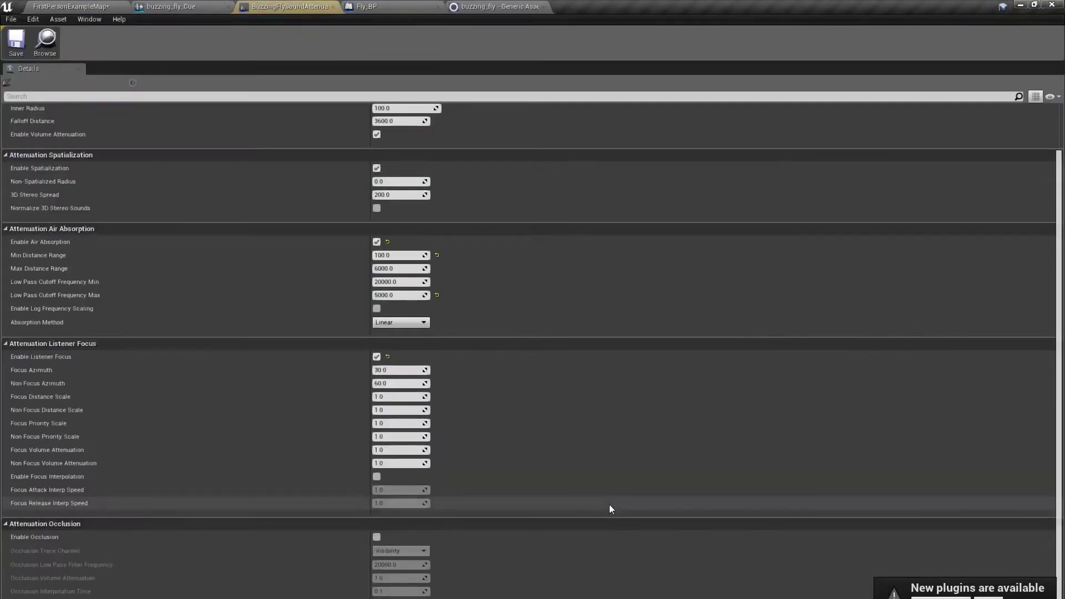
left_click(6, 110)
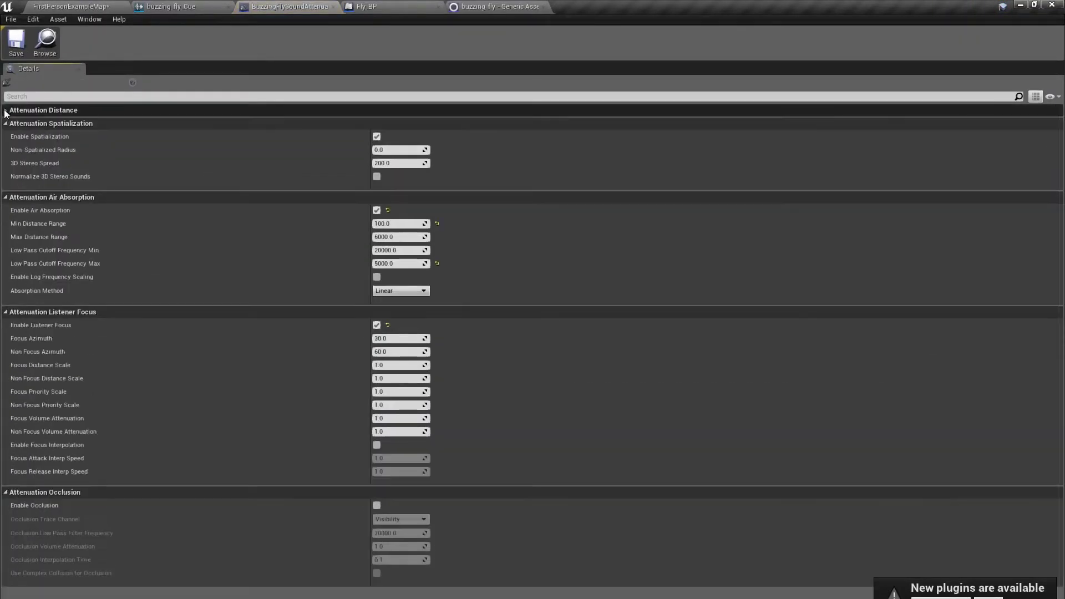
left_click(6, 124)
left_click(6, 137)
left_click(6, 151)
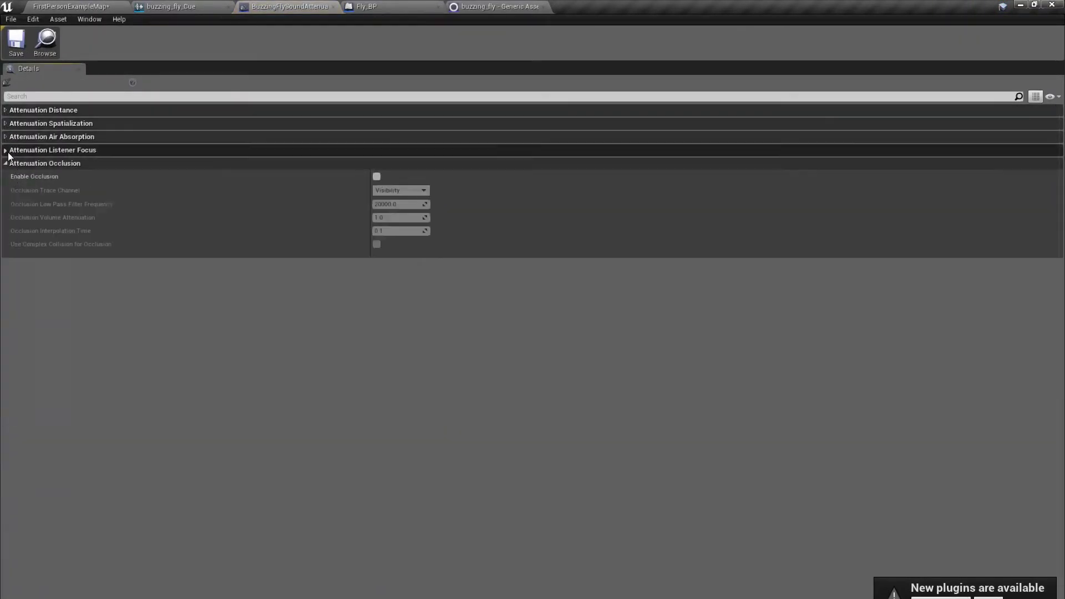
left_click(6, 164)
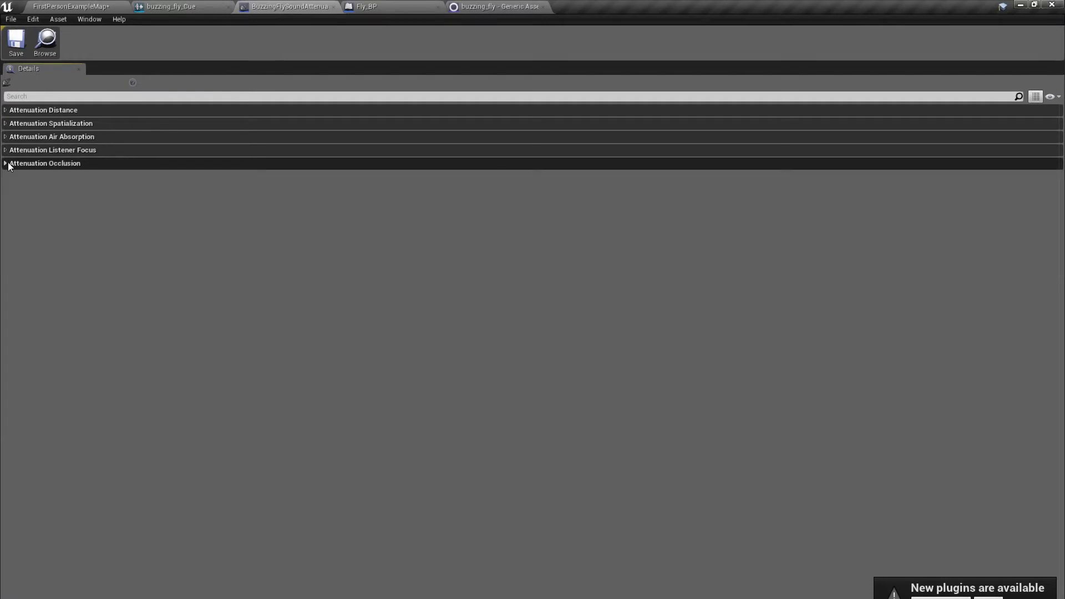
left_click(6, 163)
left_click(6, 151)
left_click(6, 137)
left_click(7, 124)
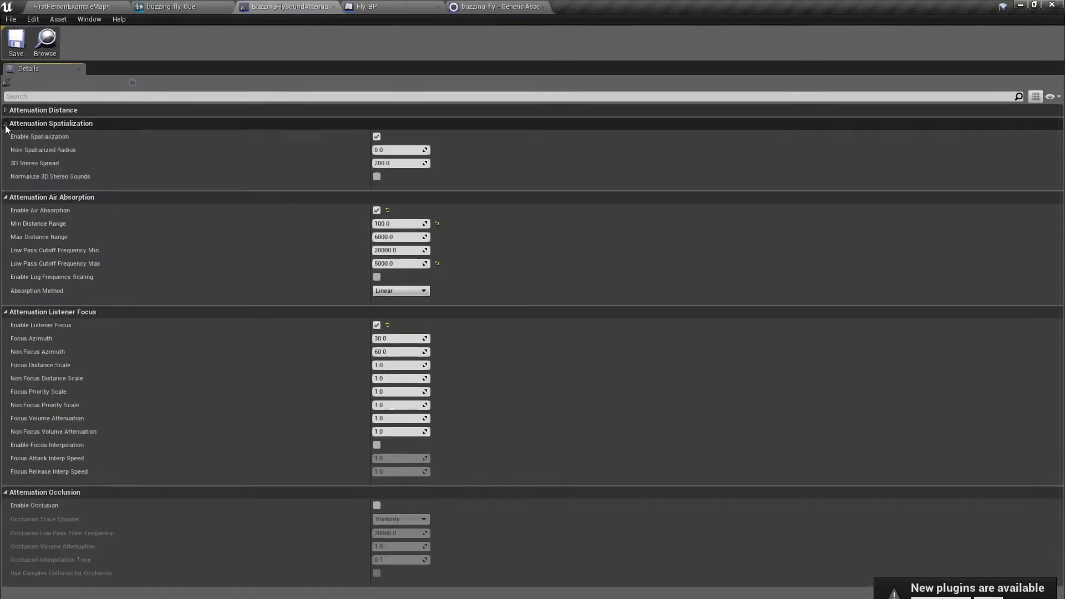
left_click(6, 111)
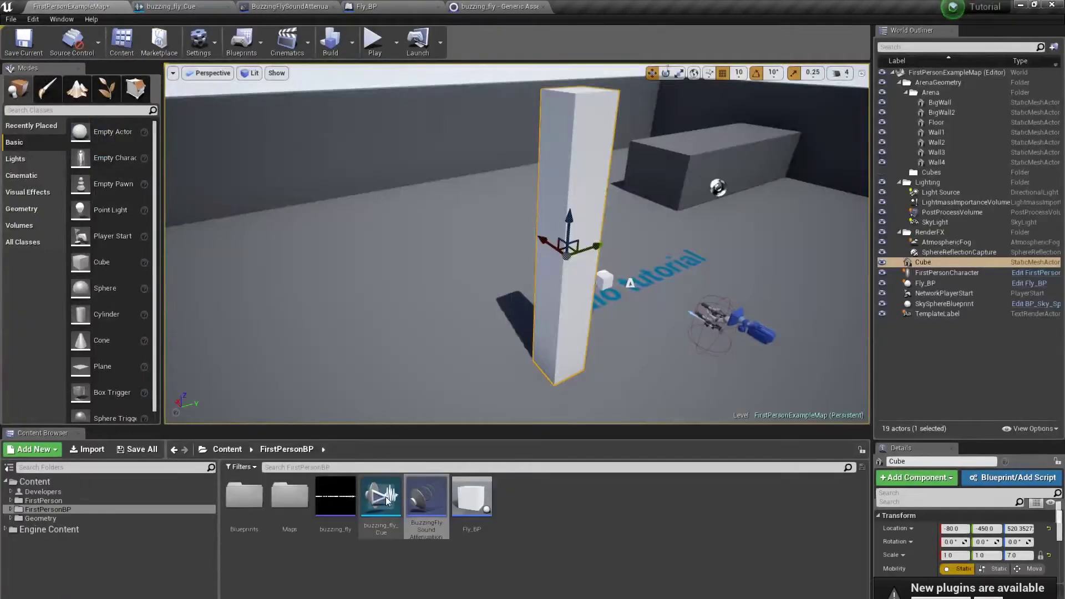
Step: Enlarge the level viewport by reducing the content browser's height, and clear the selection of the tall cube
left_click(385, 499)
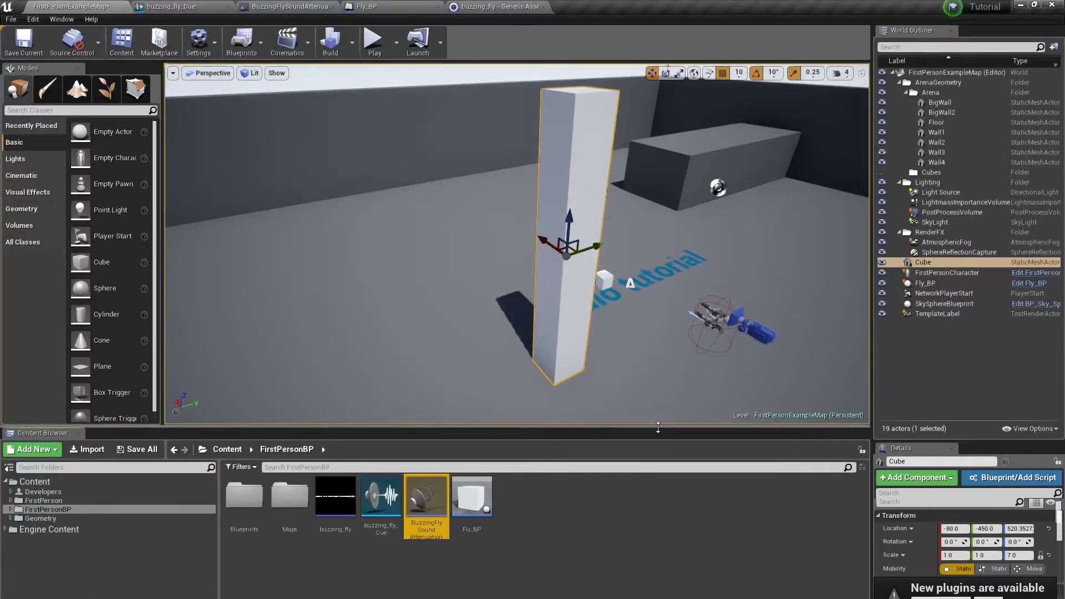
left_click_drag(658, 427, 658, 476)
left_click(603, 303)
Step: Play the level, move around the pillar and the floating fly cube to listen to the buzzing, and end the play session
left_click(373, 40)
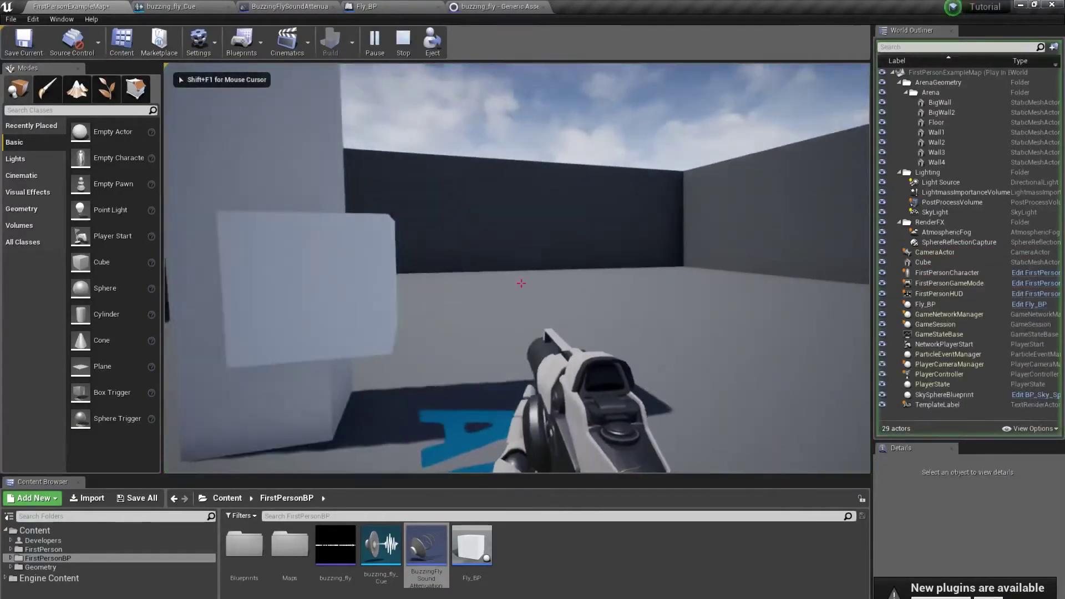
key("a")
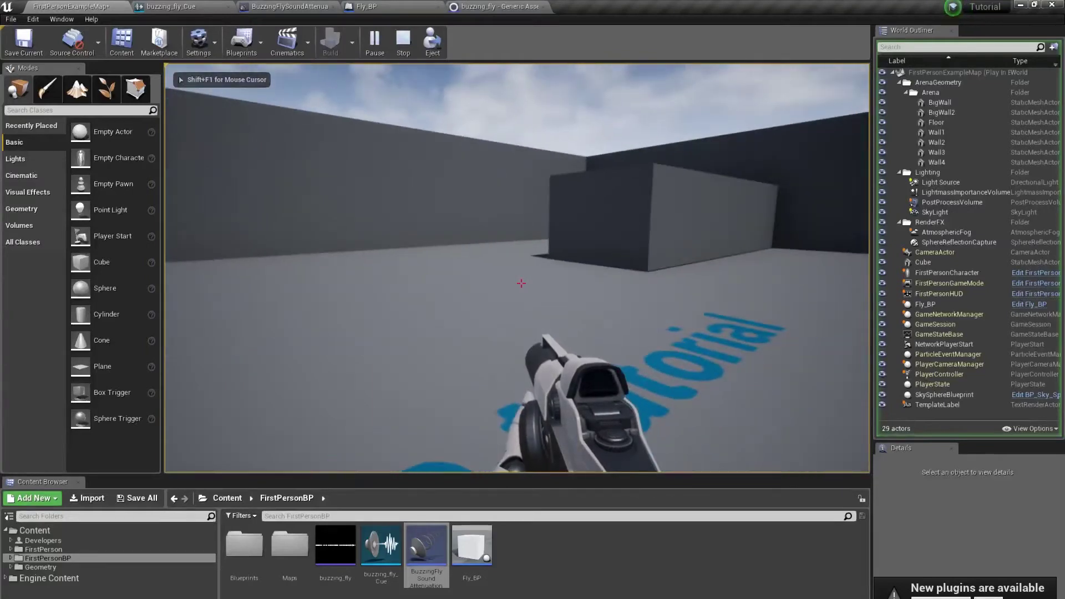
key("d")
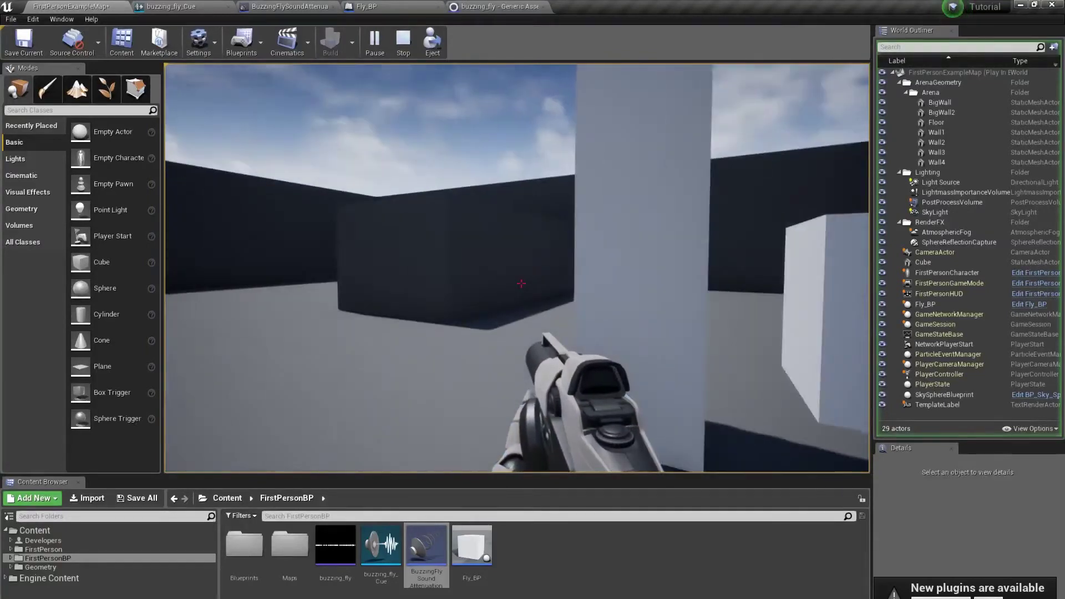
key("a")
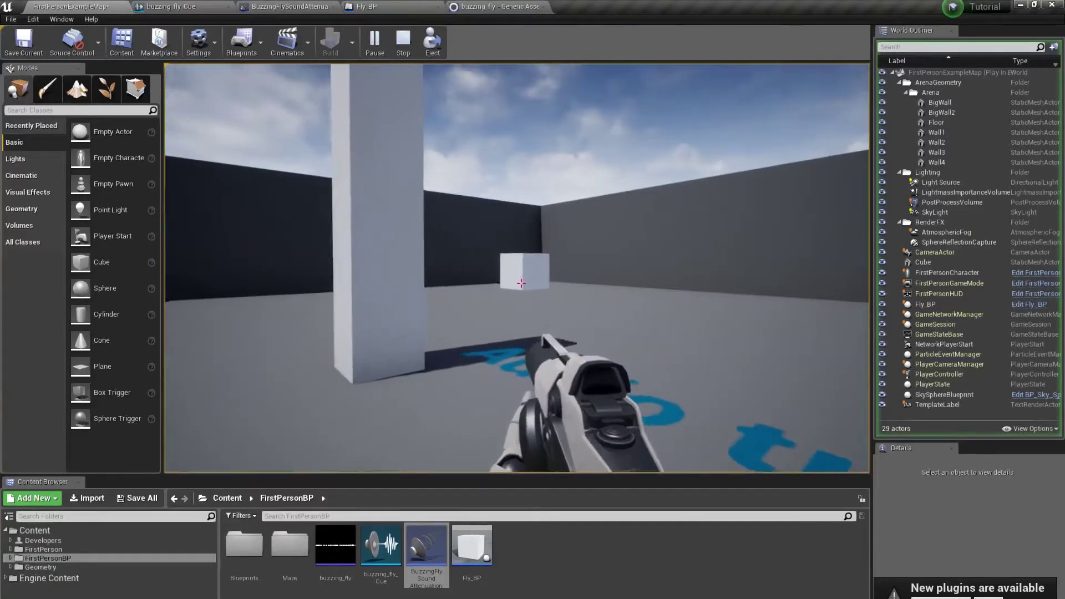
key("s")
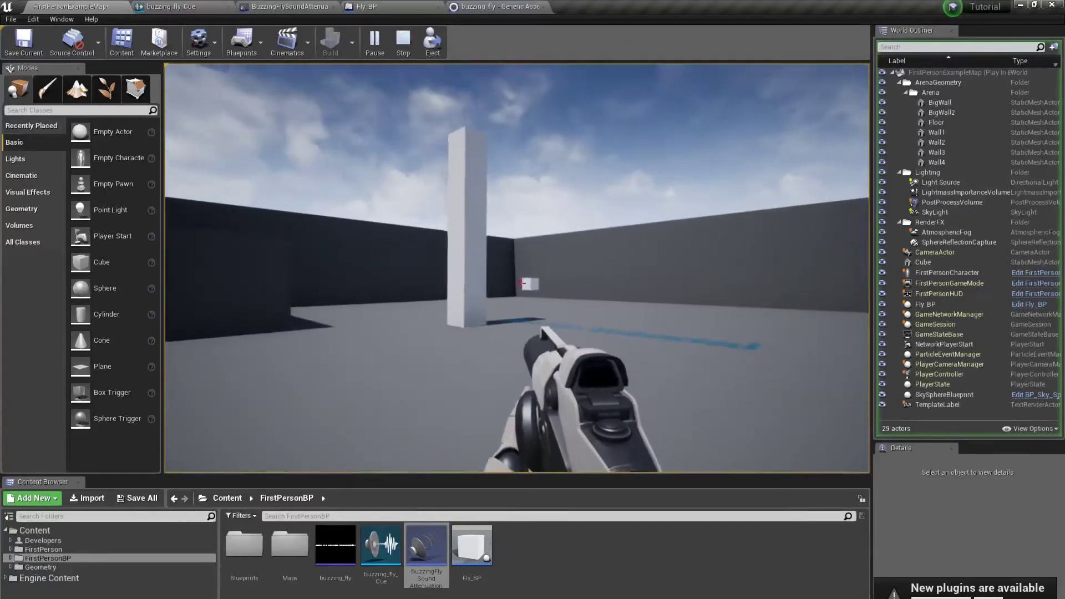
key("w")
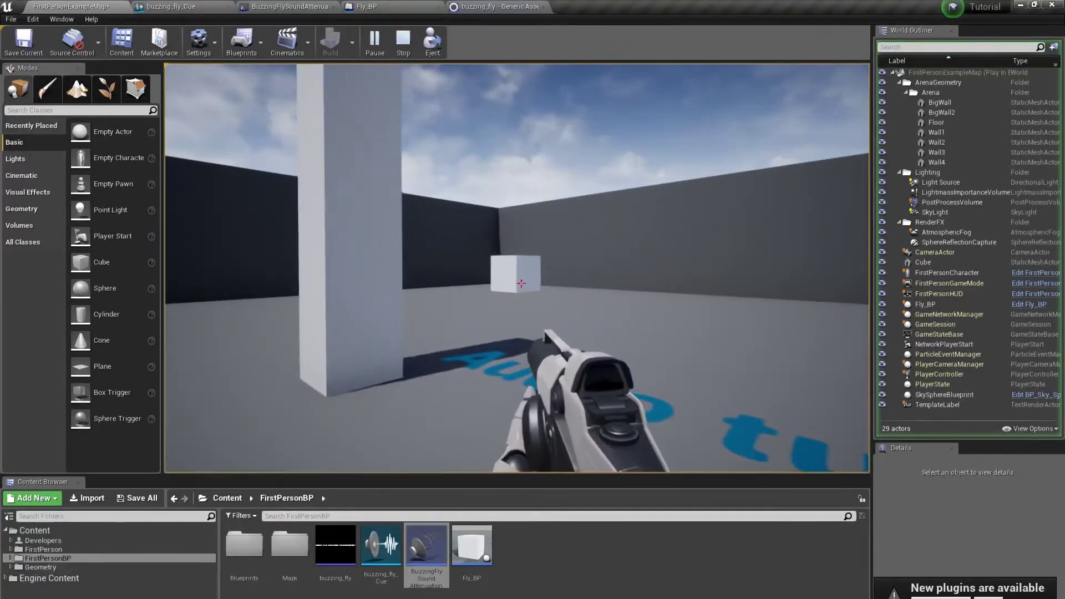
key("Escape")
Step: Set Non Focus Volume Attenuation to 0 in the BuzzingFlySoundAttenuation asset's Listener Focus settings
double_click(426, 549)
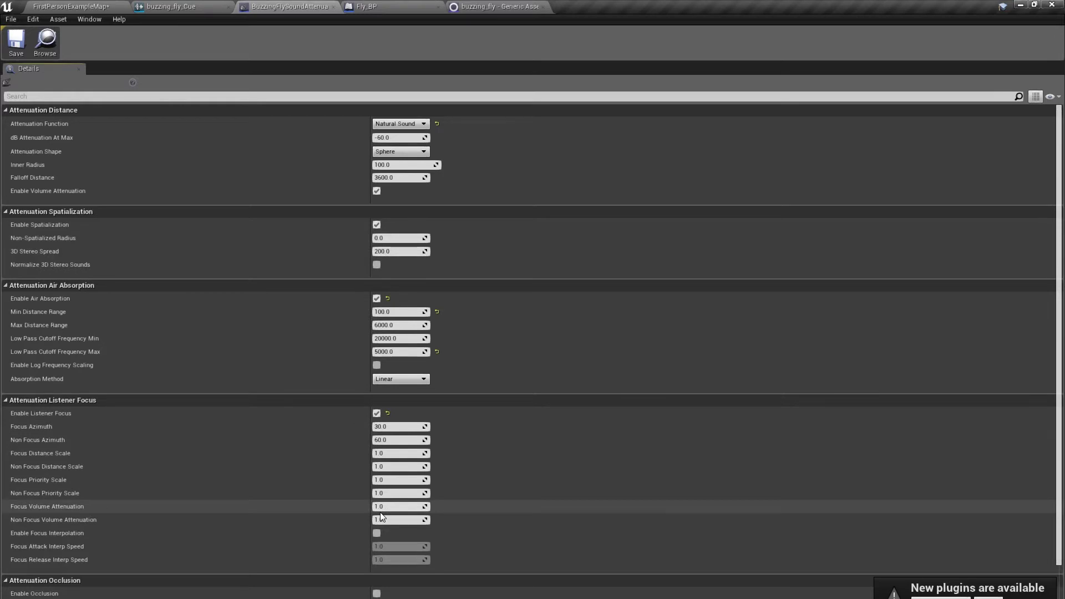
left_click(421, 508)
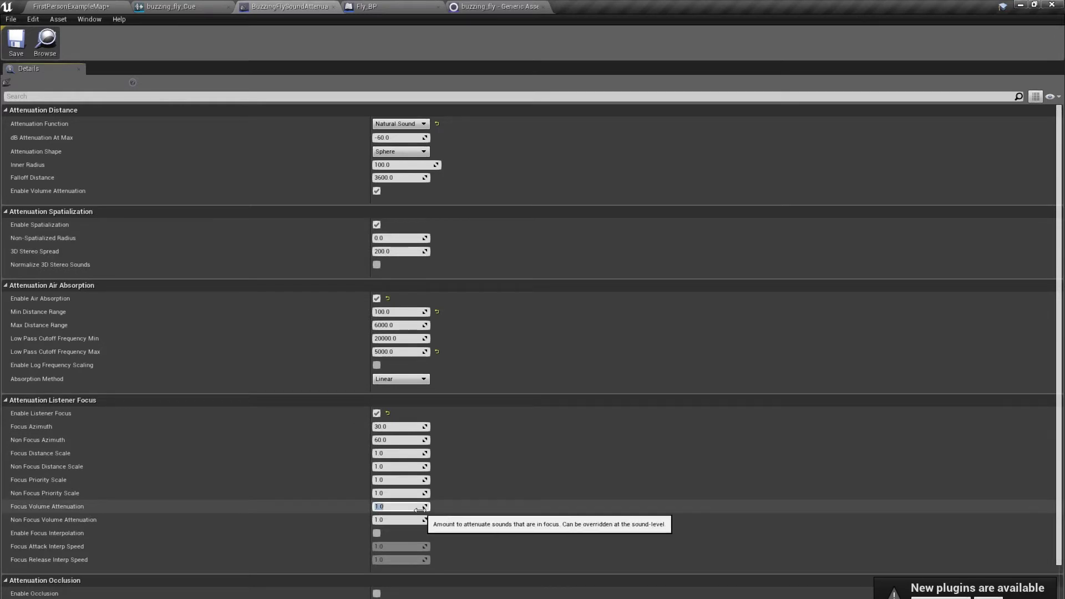
left_click(397, 440)
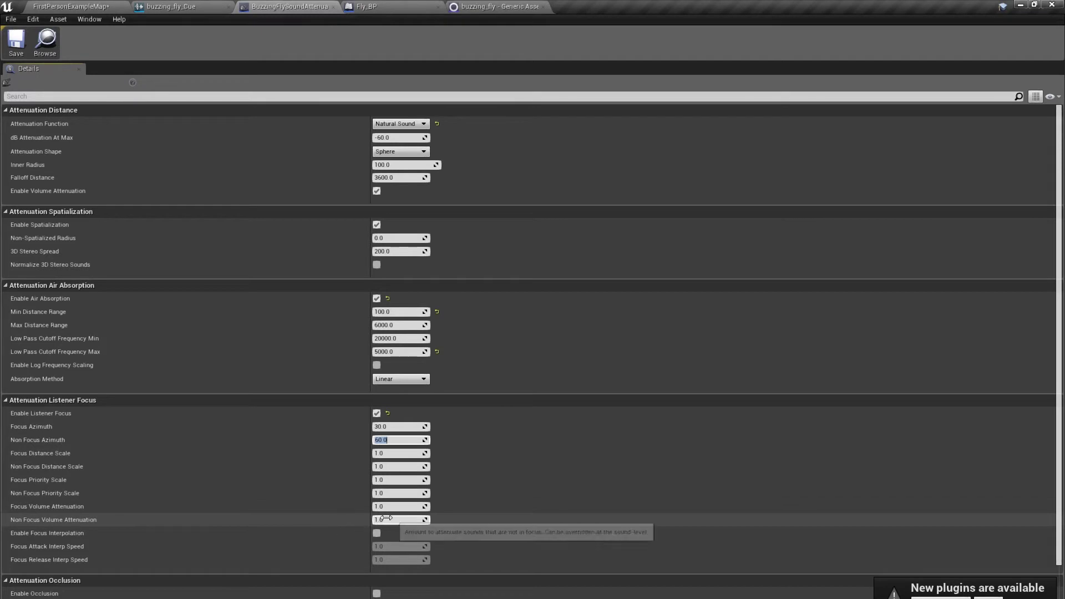
left_click(414, 520)
type("0")
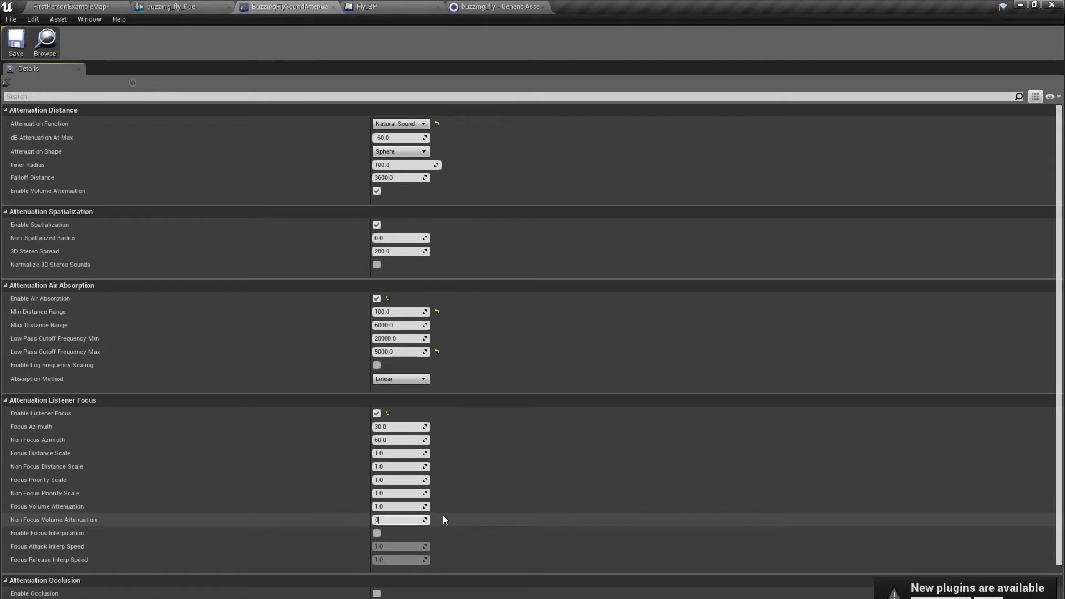
key("Return")
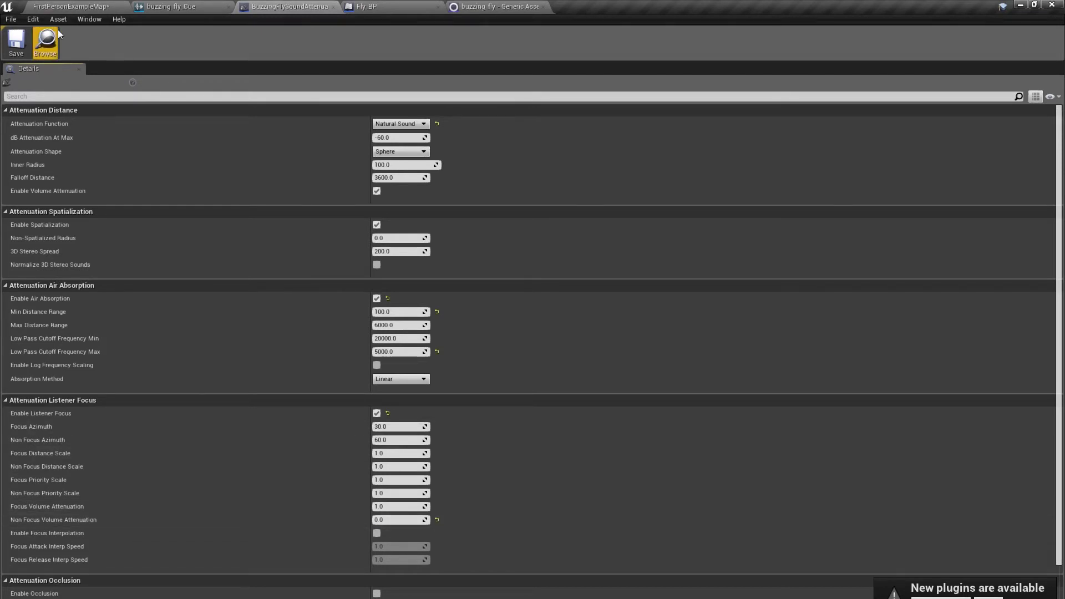
Step: Play-test the level with the silenced non-focus volume, turning toward and away from the fly cube, and stop playing
left_click(94, 6)
left_click(370, 41)
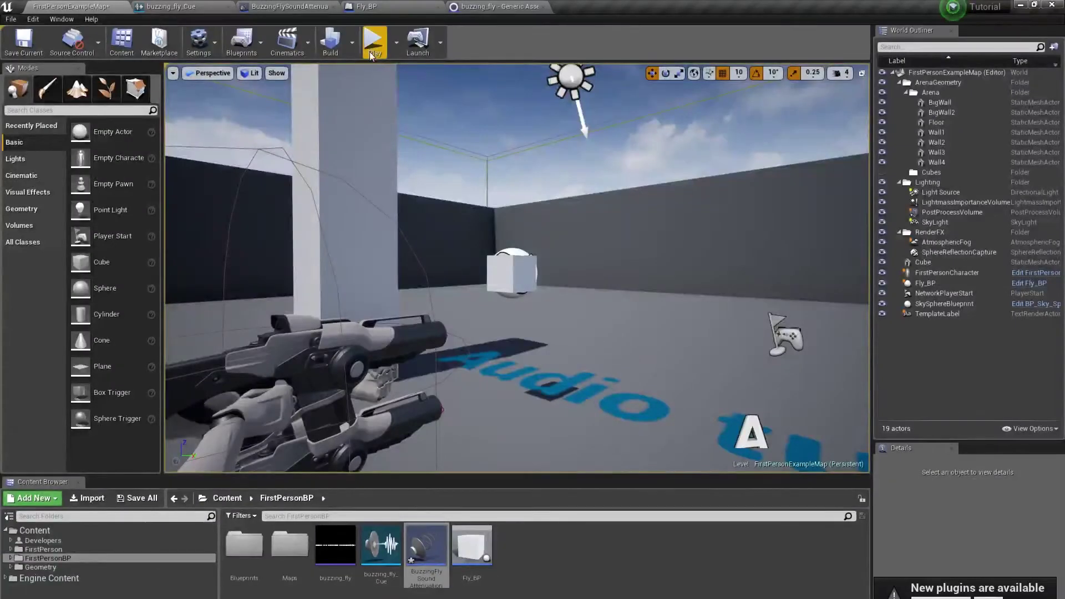
key("w")
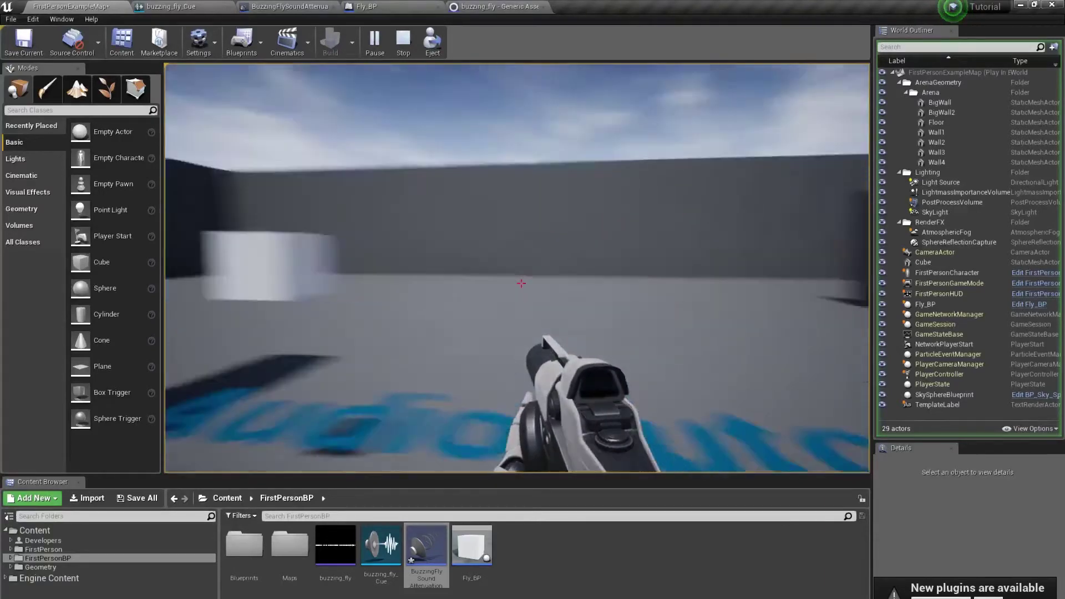
key("Escape")
Step: Set Non Focus Volume Attenuation to 0.3 in the fly's sound attenuation asset
left_click(272, 5)
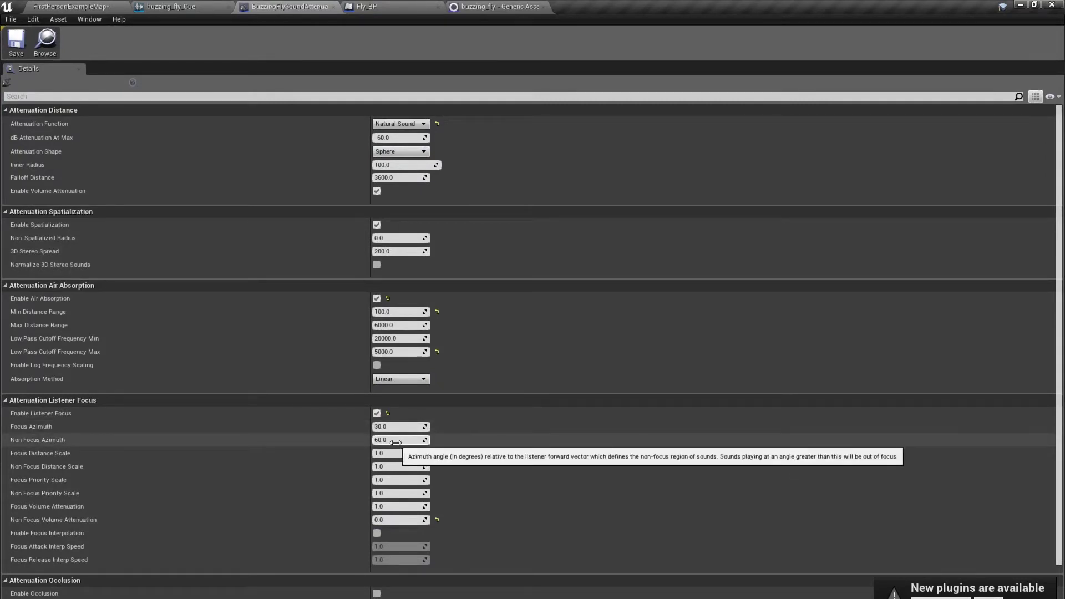
left_click(394, 520)
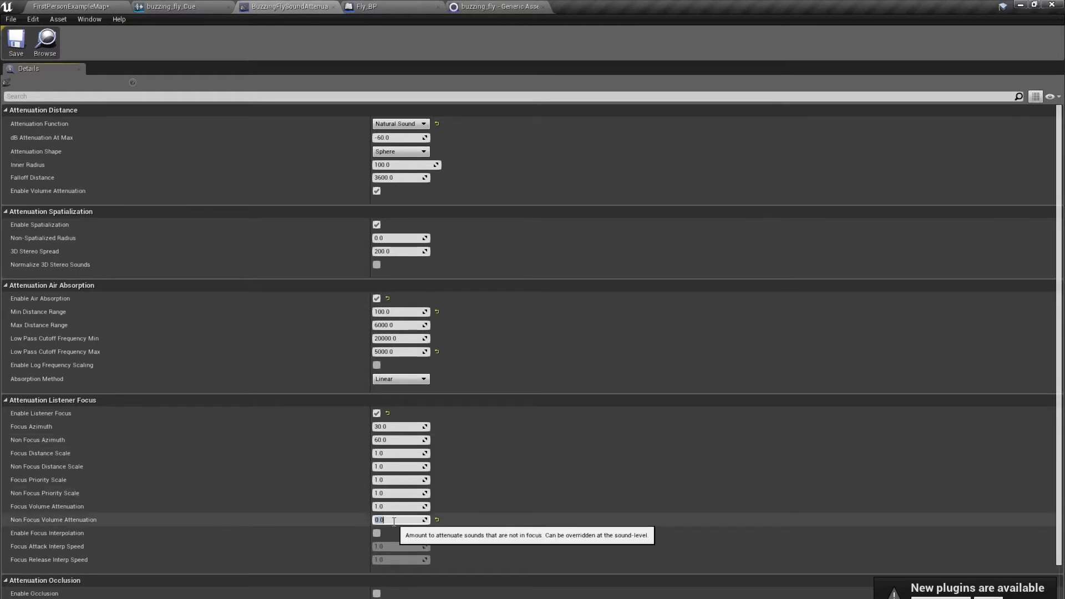
type("0.3")
key("Return")
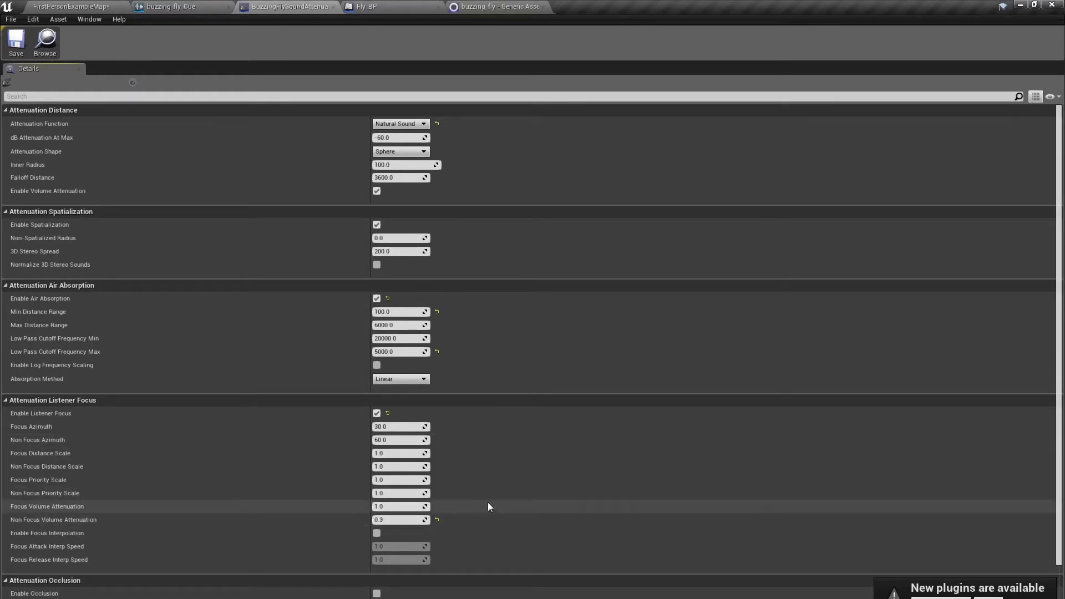
Step: Set Non Focus Azimuth to 31 in the Listener Focus settings
left_click(395, 429)
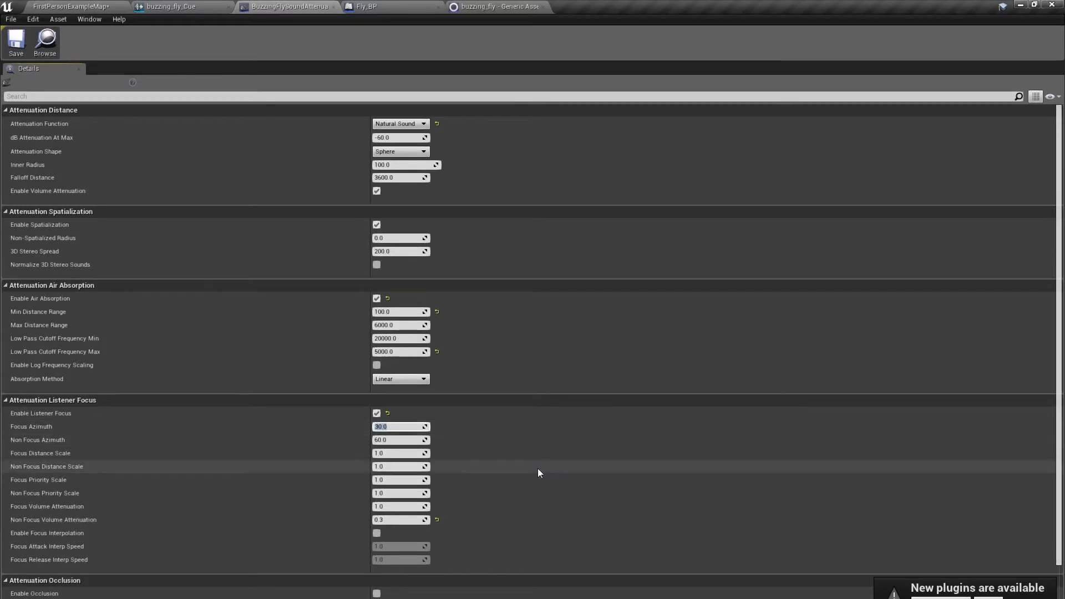
left_click(385, 440)
type("31")
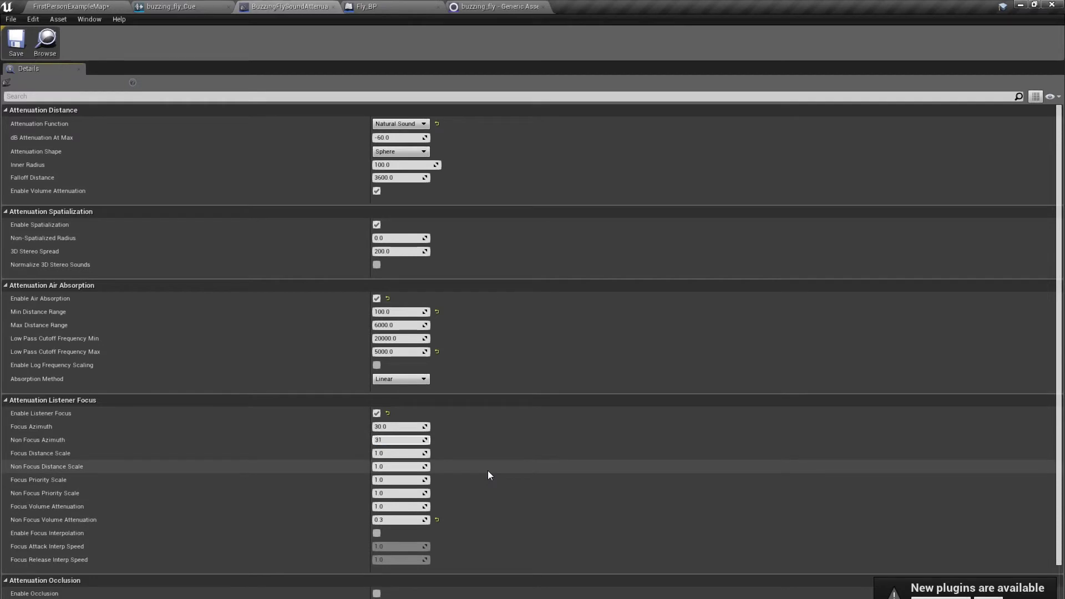
key("Return")
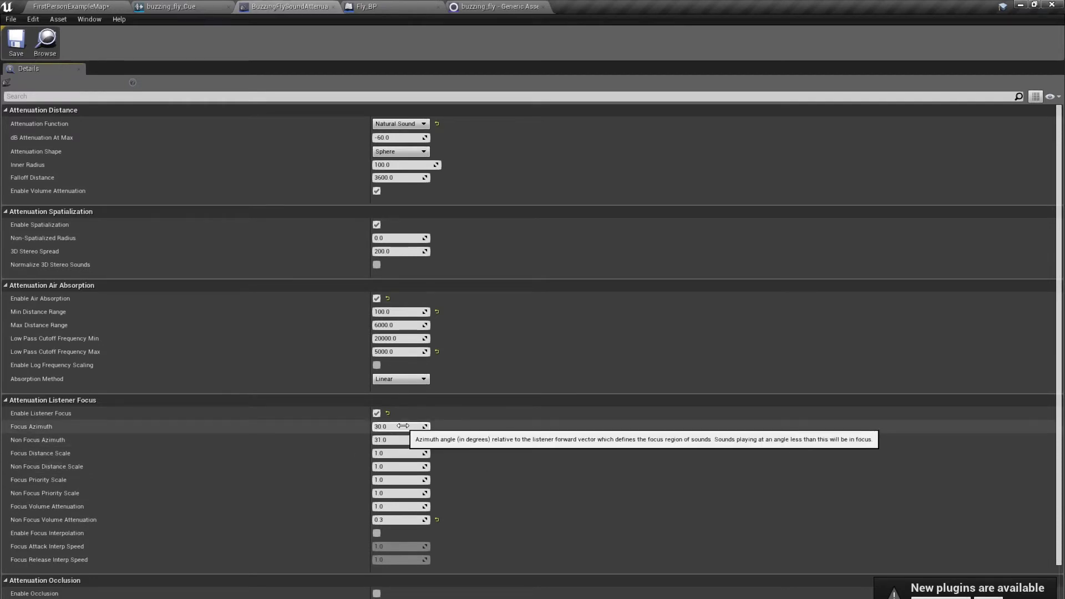
Step: Play-test the level with the narrowed non-focus azimuth, looking toward and away from the fly cube to hear the focus transition
left_click(71, 7)
left_click(376, 42)
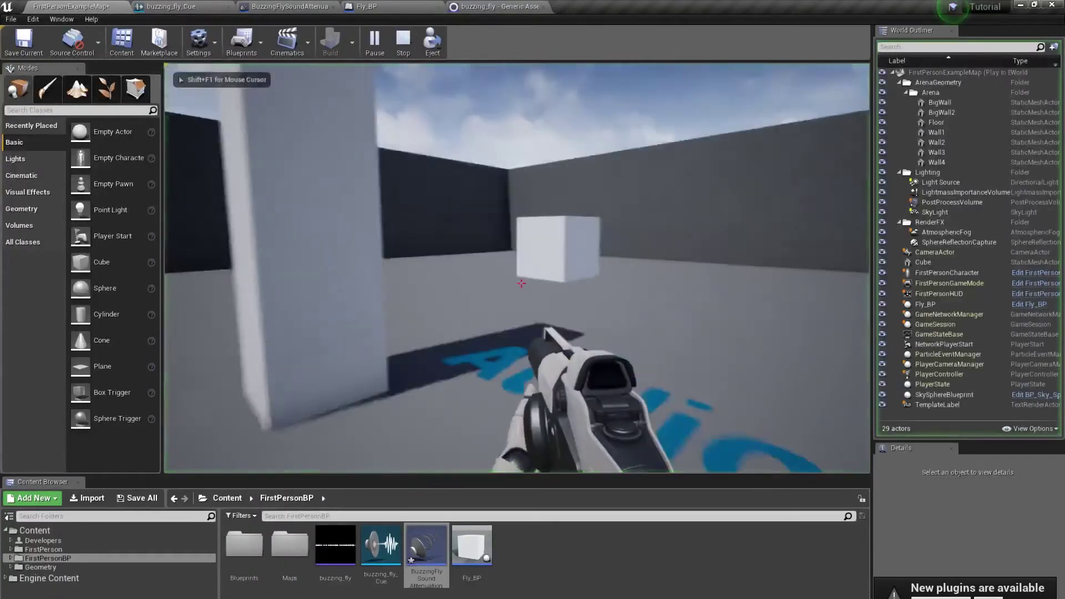
key("w")
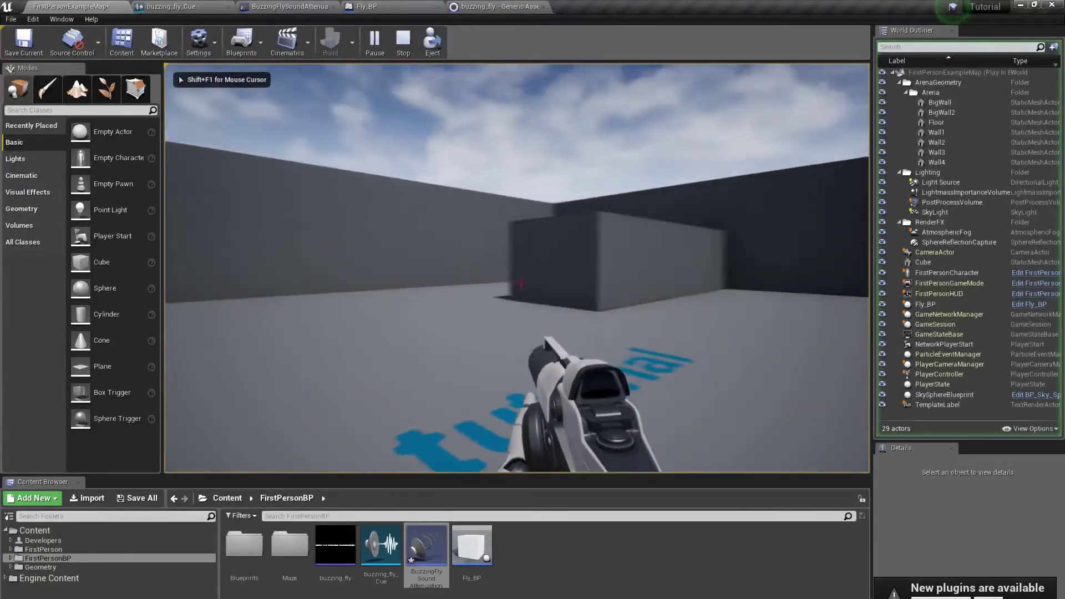
mouse_move(522, 283)
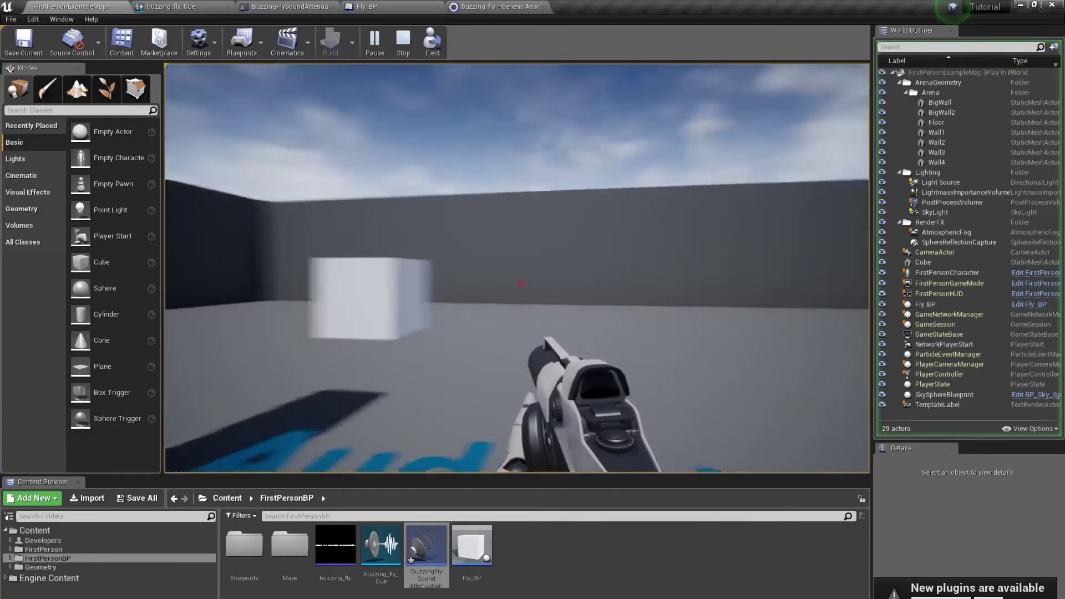
key("shift+F1")
Step: Reset Non Focus Azimuth to its default value in the fly's sound attenuation asset
left_click(171, 6)
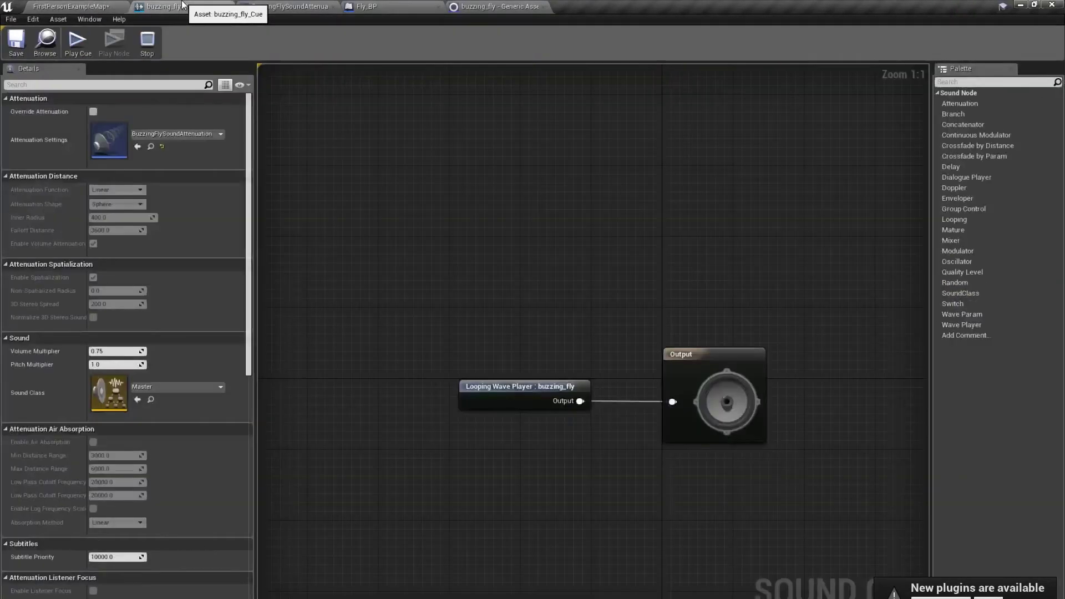
left_click(290, 6)
left_click(437, 440)
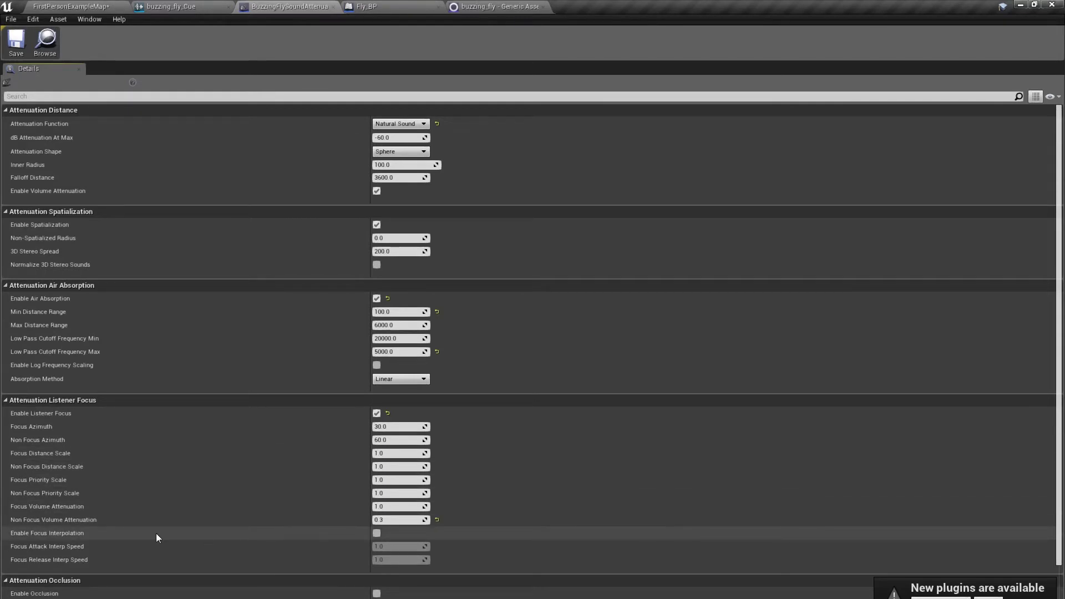
Step: Enable Focus Interpolation and set Non Focus Volume Attenuation to 0 in the Listener Focus settings
left_click(381, 531)
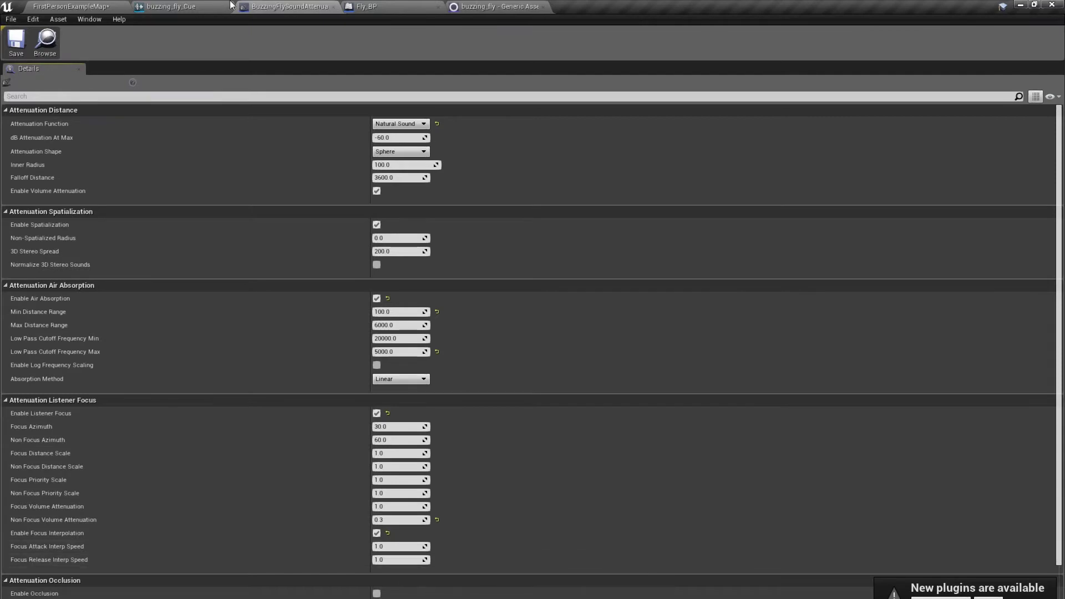
left_click(50, 4)
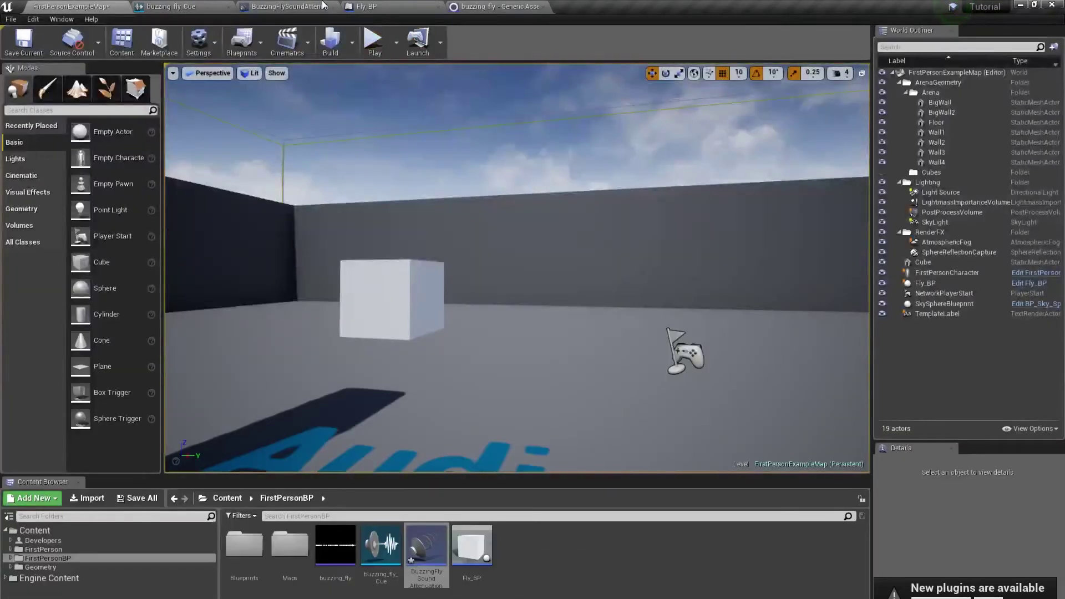
left_click(286, 6)
left_click(402, 519)
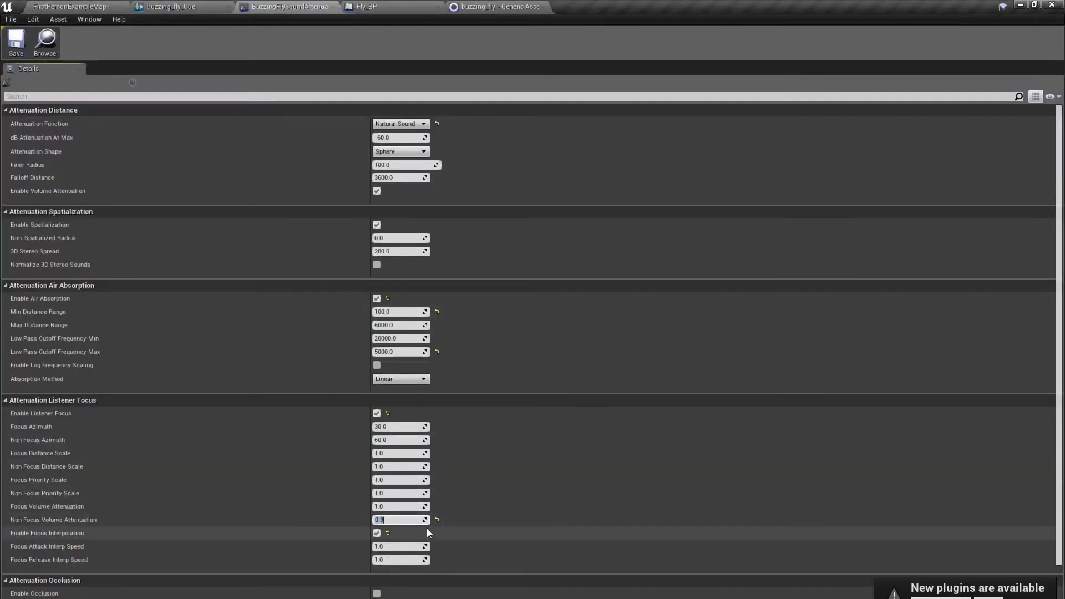
type("0")
key("Return")
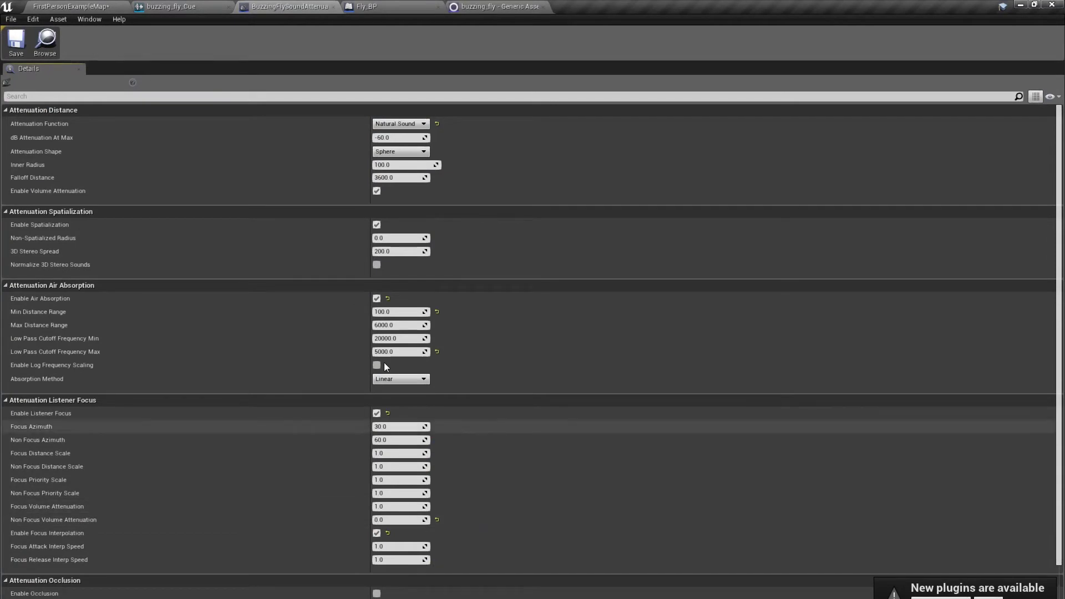
Step: Play-test the level with Focus Interpolation enabled, looking toward and away from the fly cube to hear the focus change
left_click(53, 3)
left_click(373, 42)
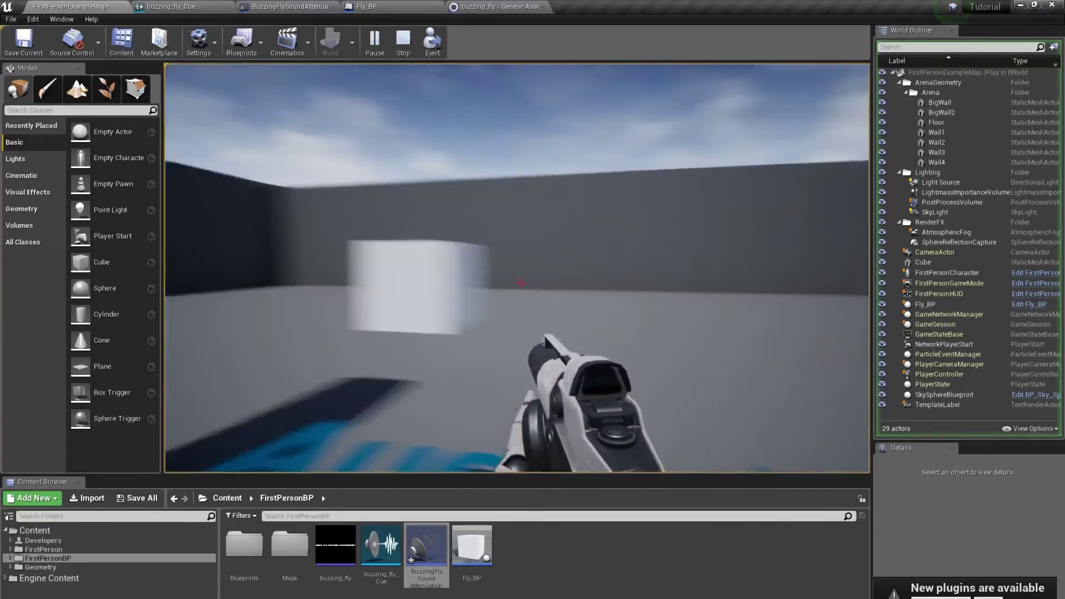
key("Escape")
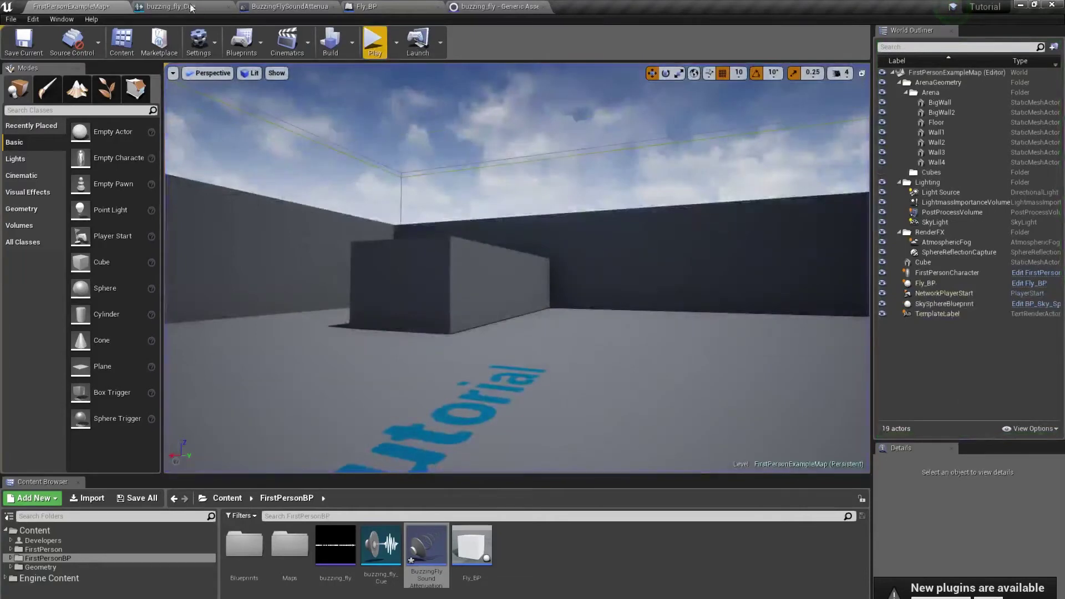
Step: Disable Focus Interpolation in the fly's sound attenuation asset and play-test the level facing the fly cube
left_click(173, 7)
left_click(287, 7)
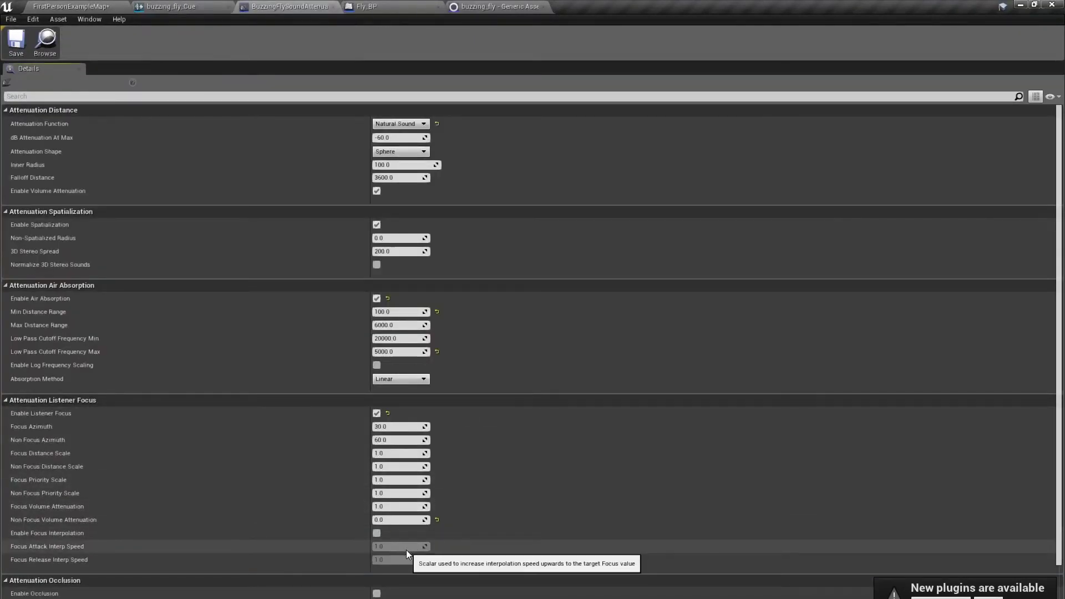
left_click(71, 7)
left_click(397, 180)
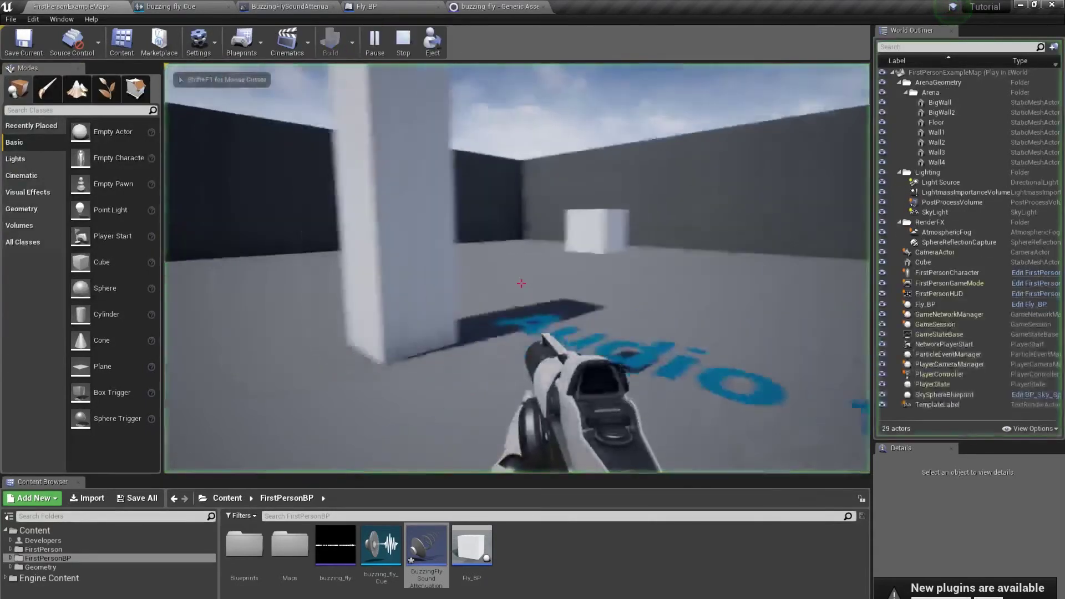
key("w")
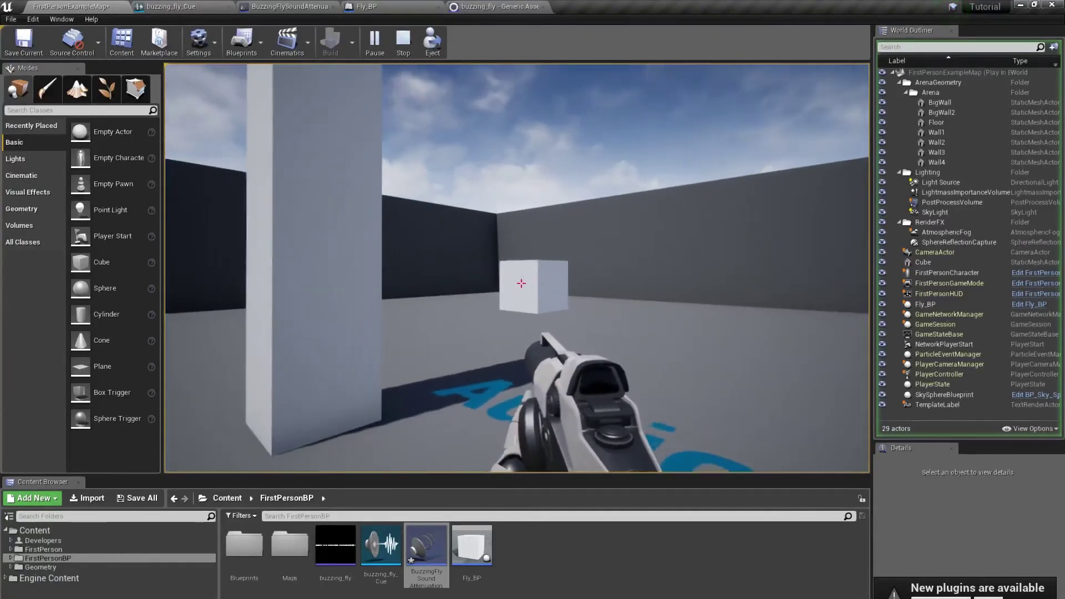
key("Escape")
Step: Enable Occlusion in the fly's sound attenuation asset and set Occlusion Volume Attenuation to 0
left_click(268, 5)
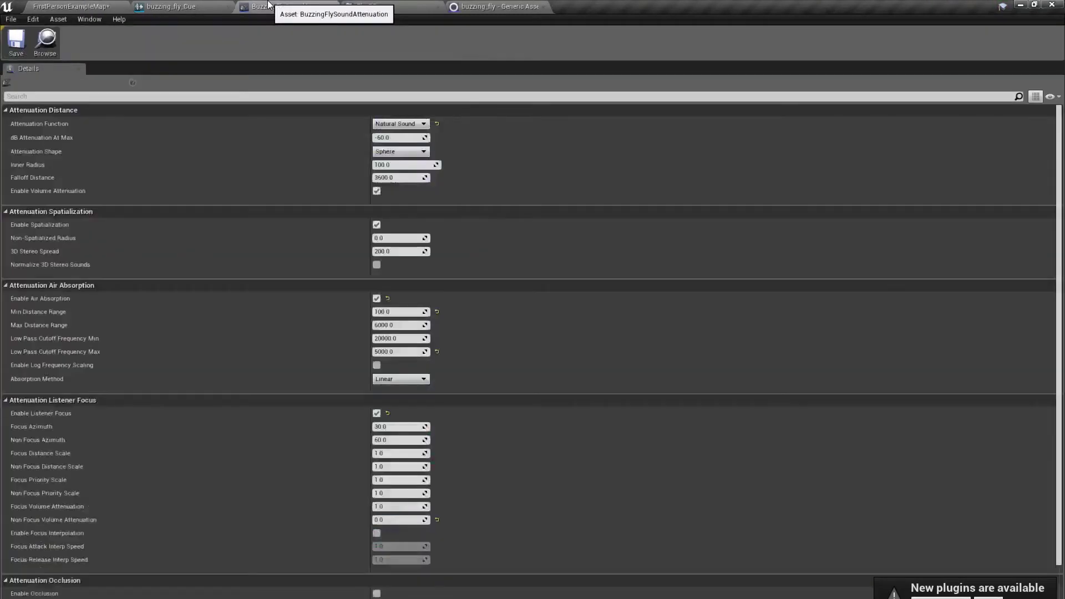
scroll(544, 492, "down", 3)
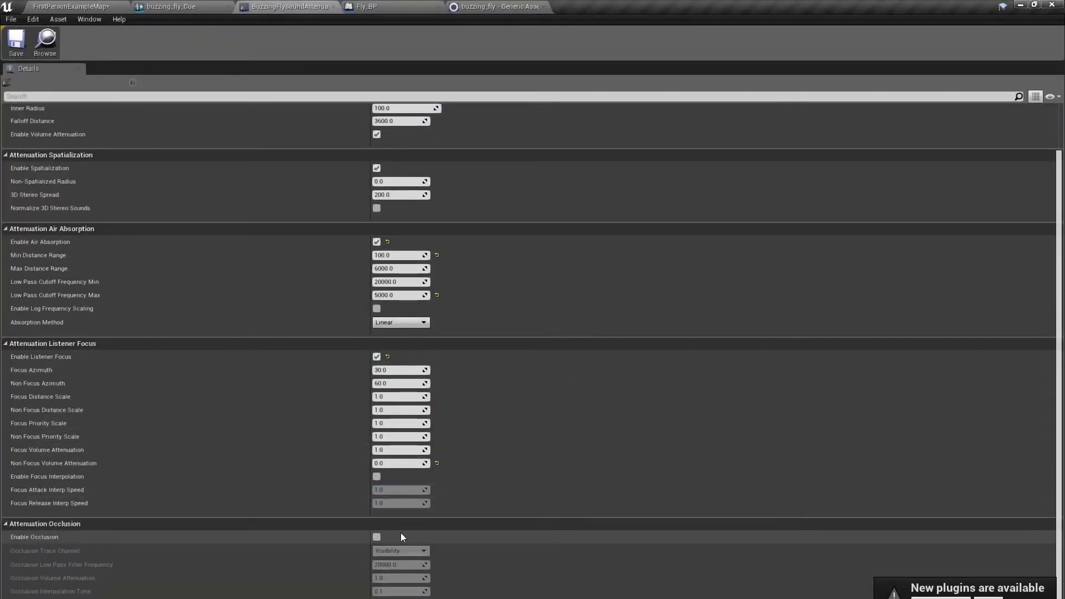
left_click(377, 537)
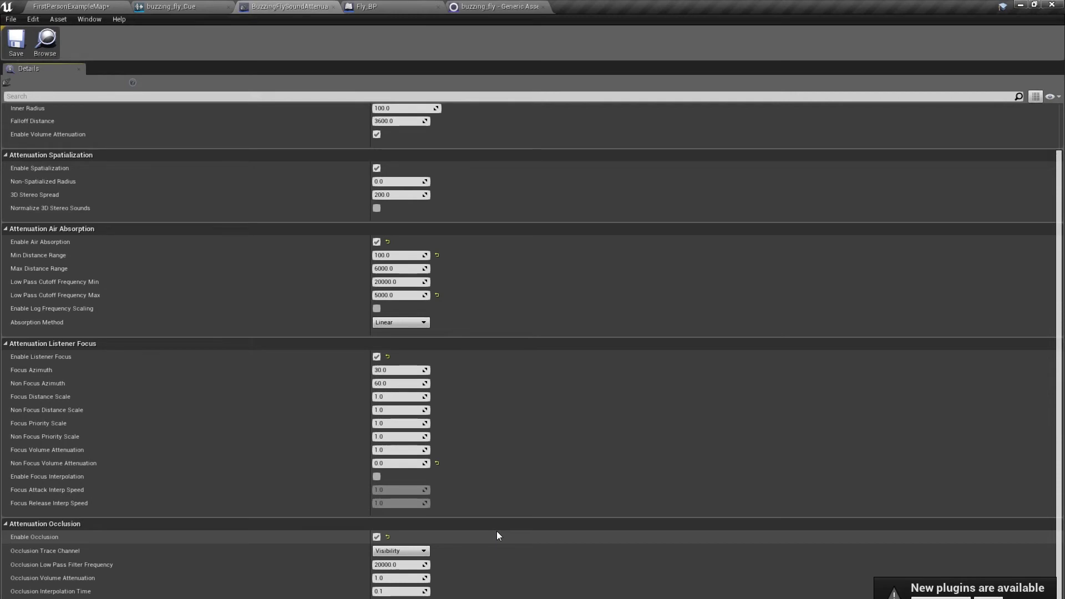
left_click(404, 579)
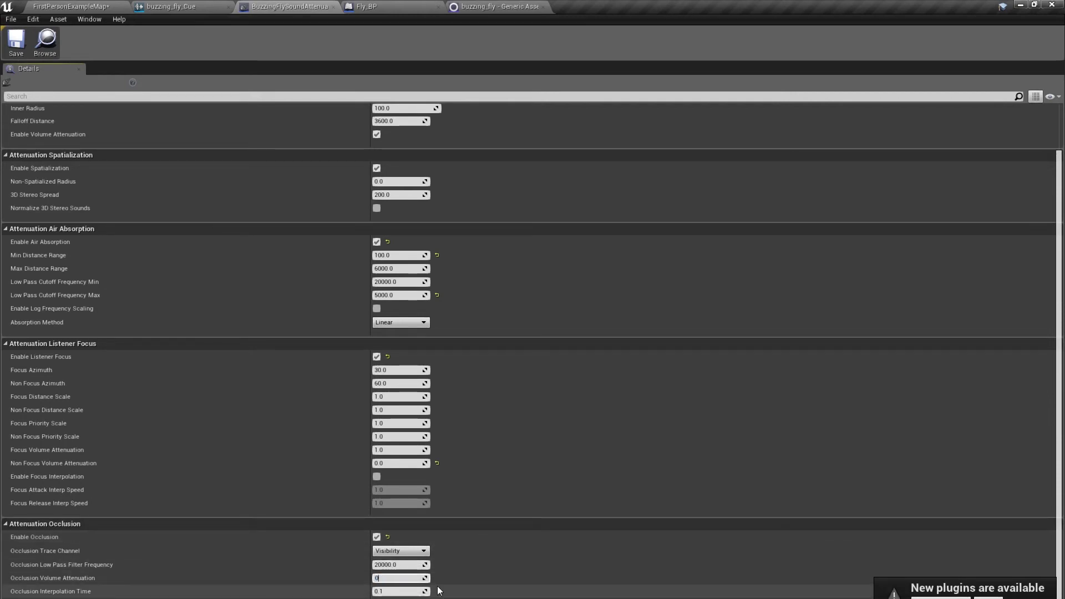
left_click(16, 42)
Step: Play-test the level, moving behind the pillar and back into view of the fly cube to hear the occlusion
left_click(71, 6)
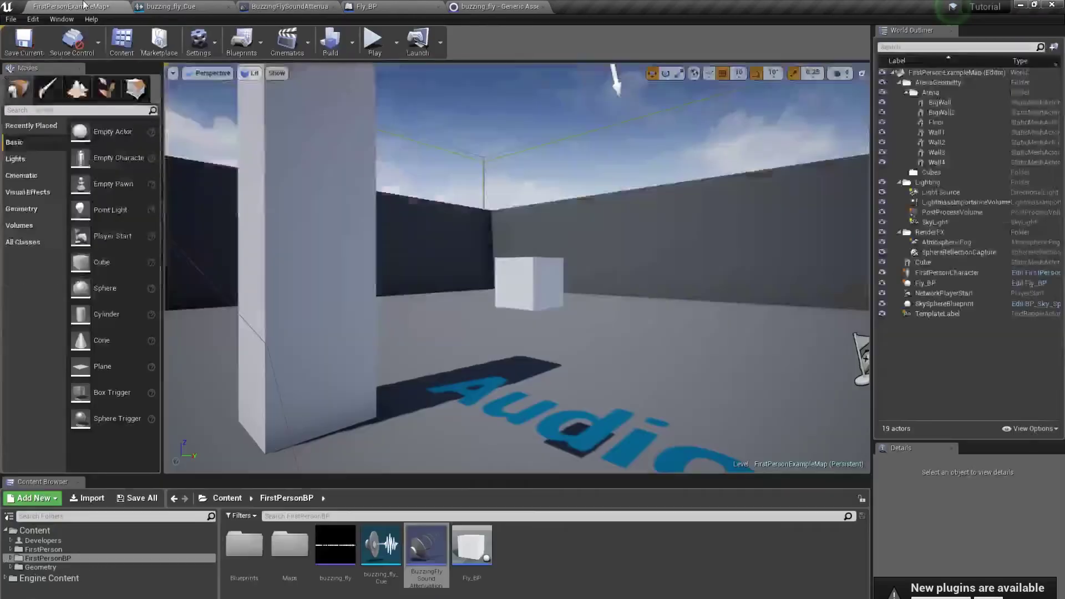
left_click(375, 42)
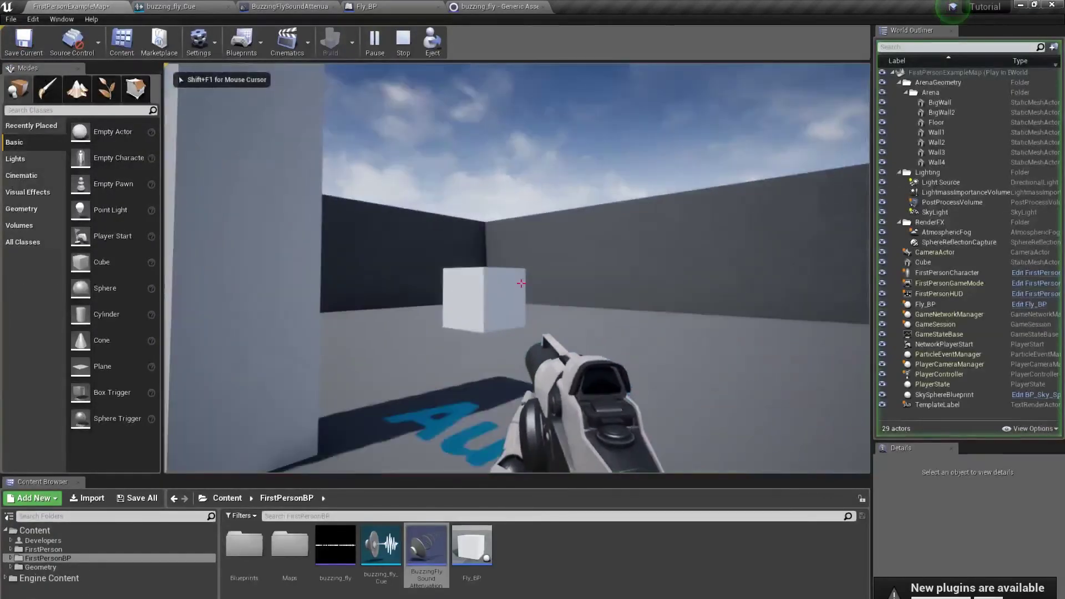
key("a")
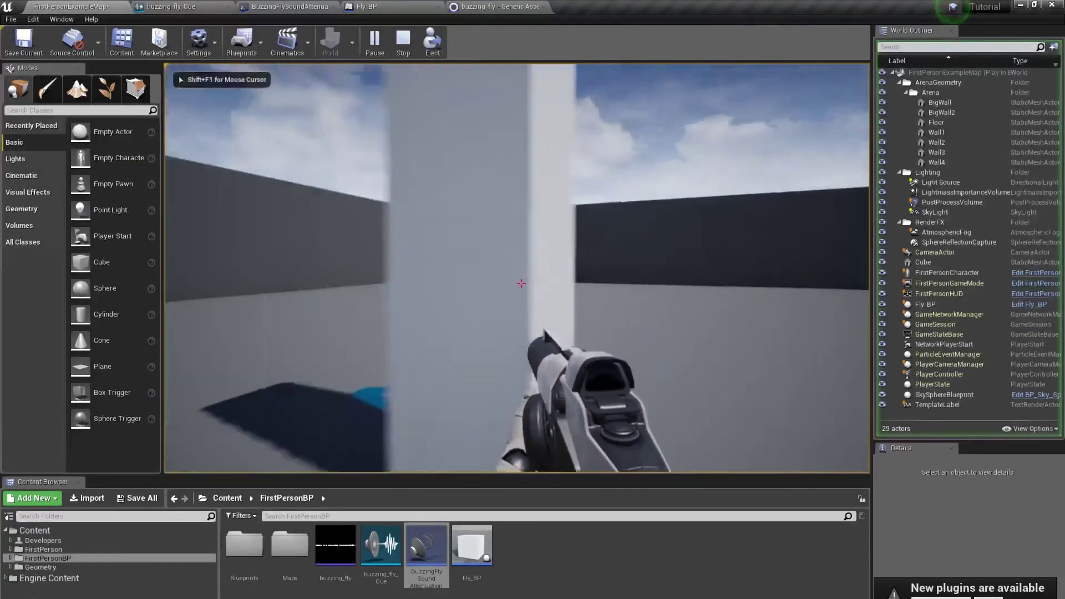
key("d")
key("a")
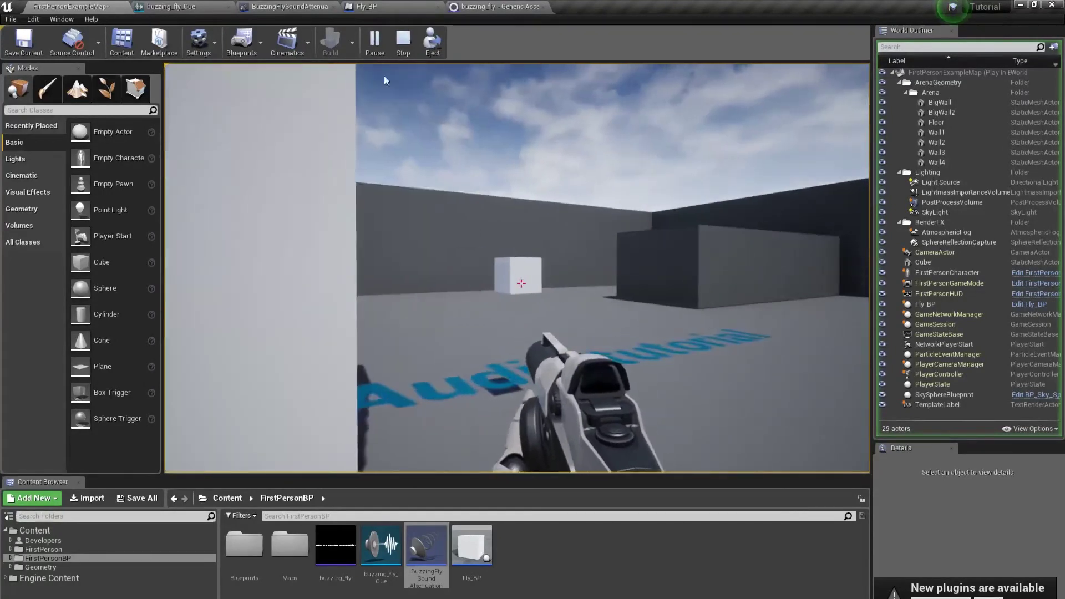
key("Escape")
Step: Set Occlusion Volume Attenuation to 0.5 and disable Listener Focus in the fly's sound attenuation asset
left_click(298, 8)
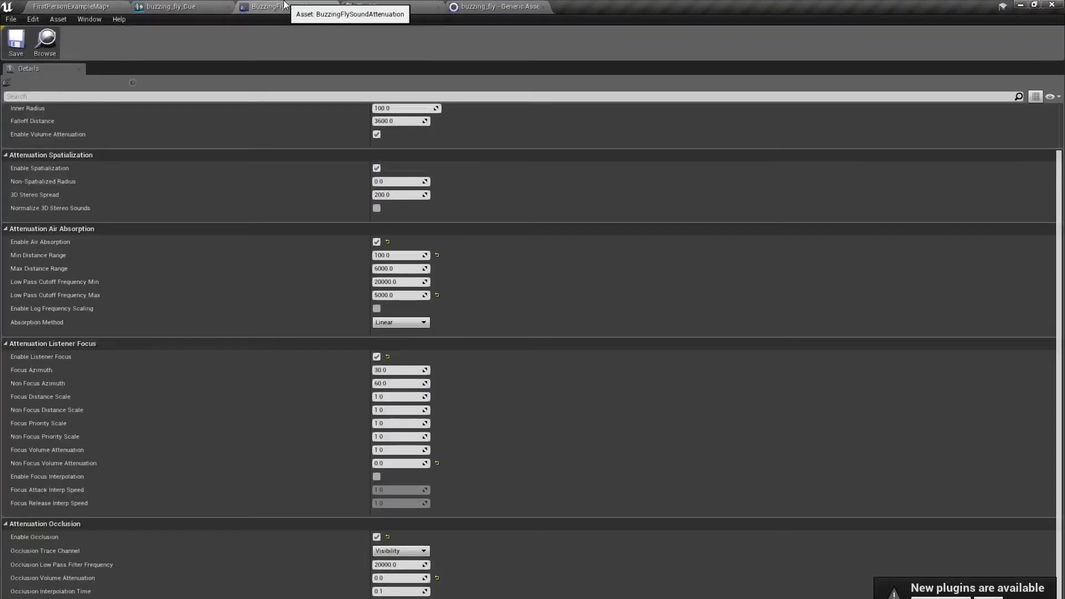
left_click(412, 579)
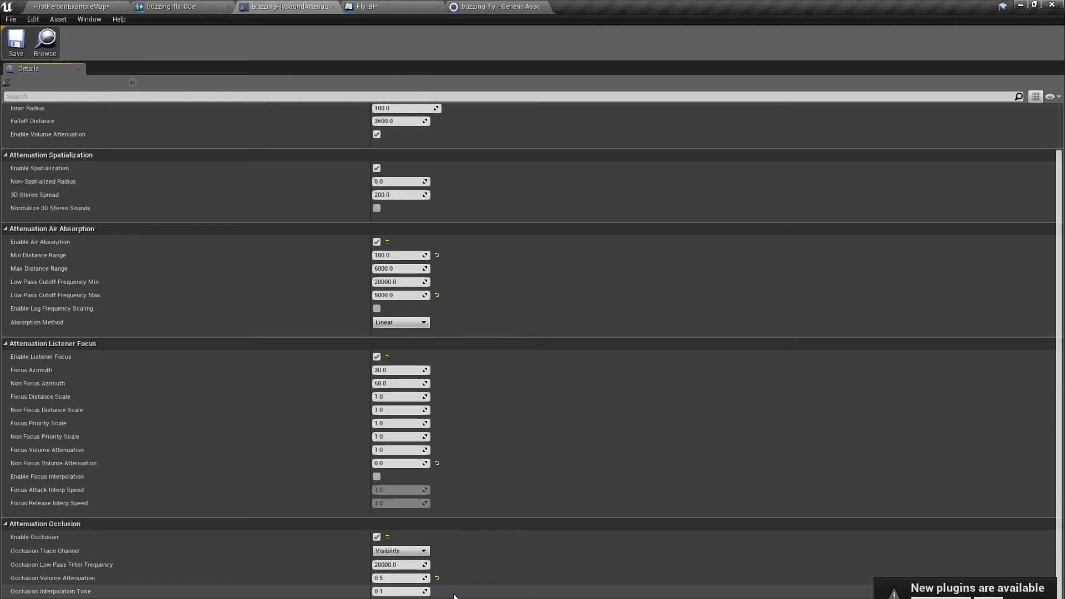
left_click(377, 357)
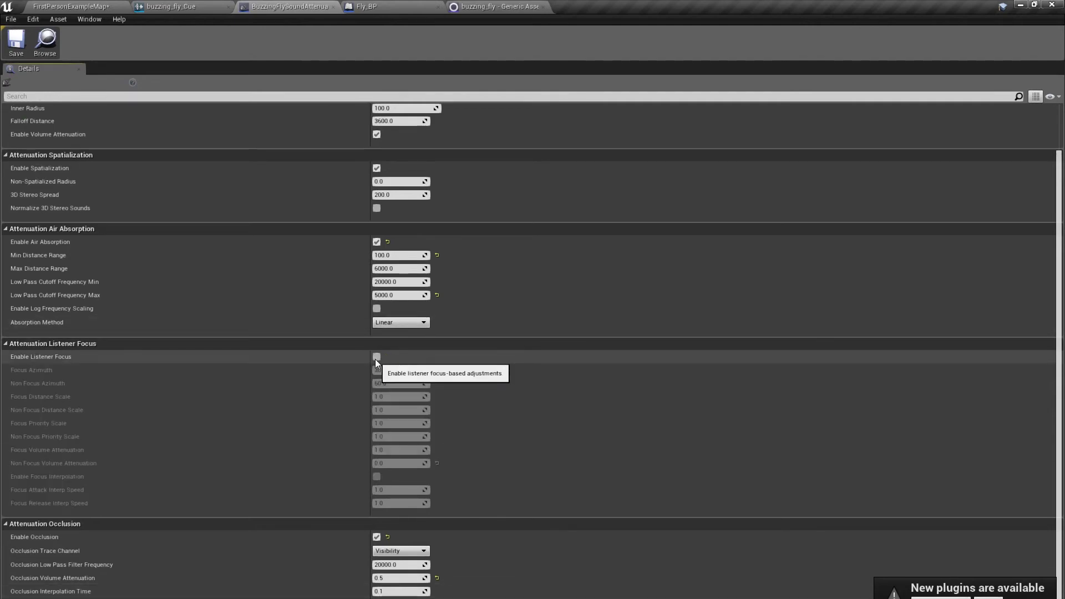
Step: Play-test the level without listener focus, stepping repeatedly behind and out from the pillar to hear the partial volume occlusion
left_click(94, 6)
left_click(373, 38)
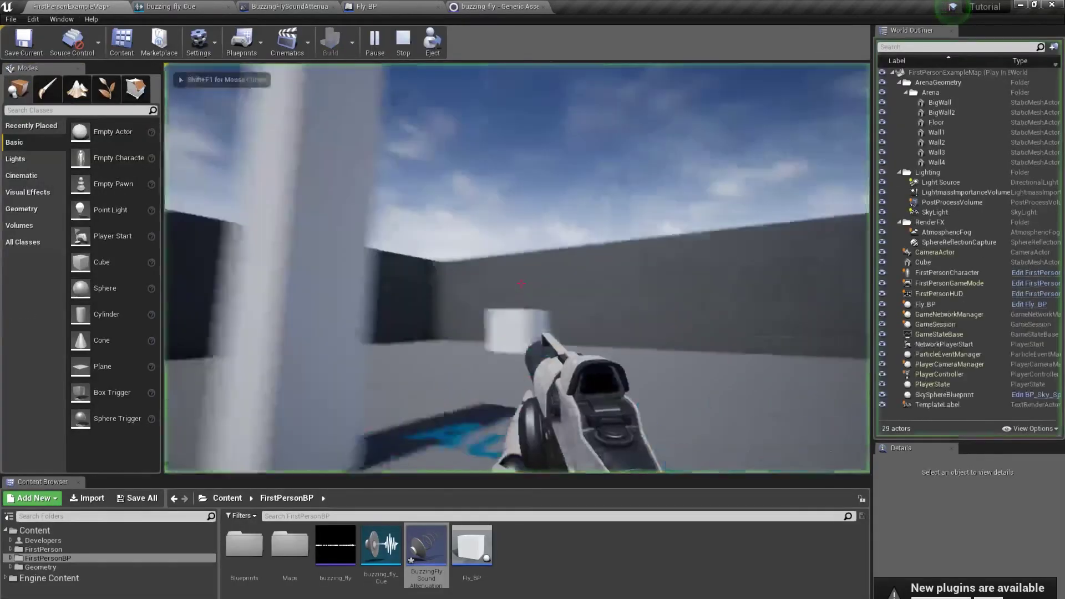
key("a")
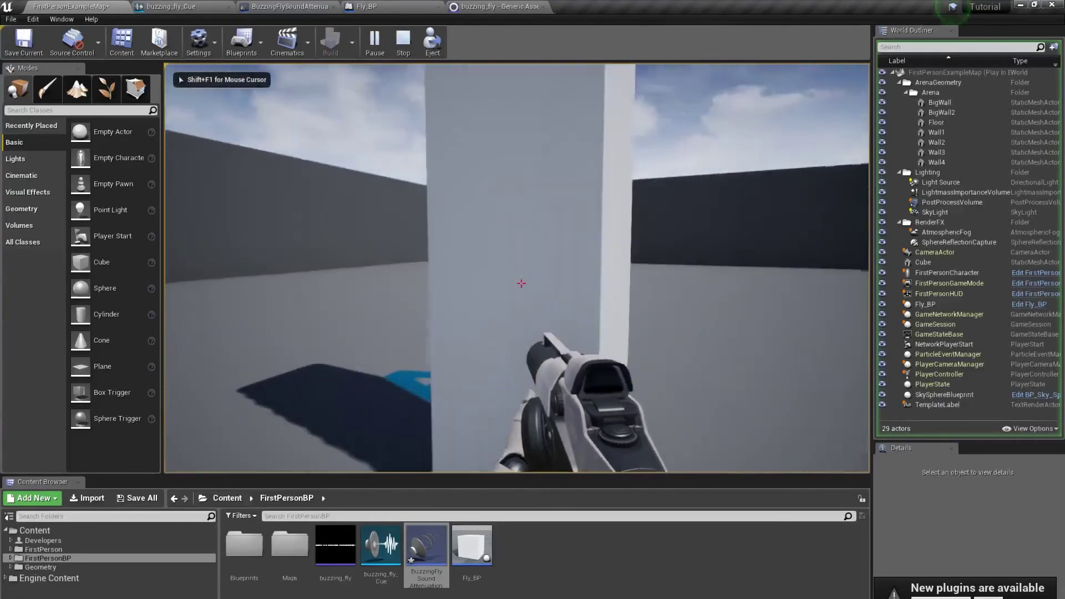
key("d")
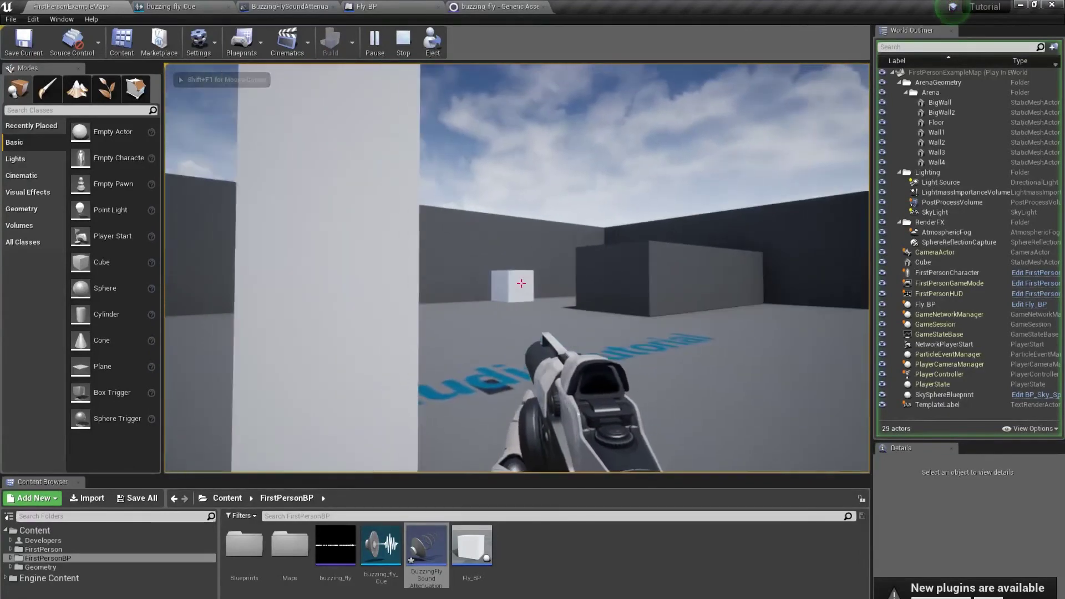
key("a")
key("a")
key("d")
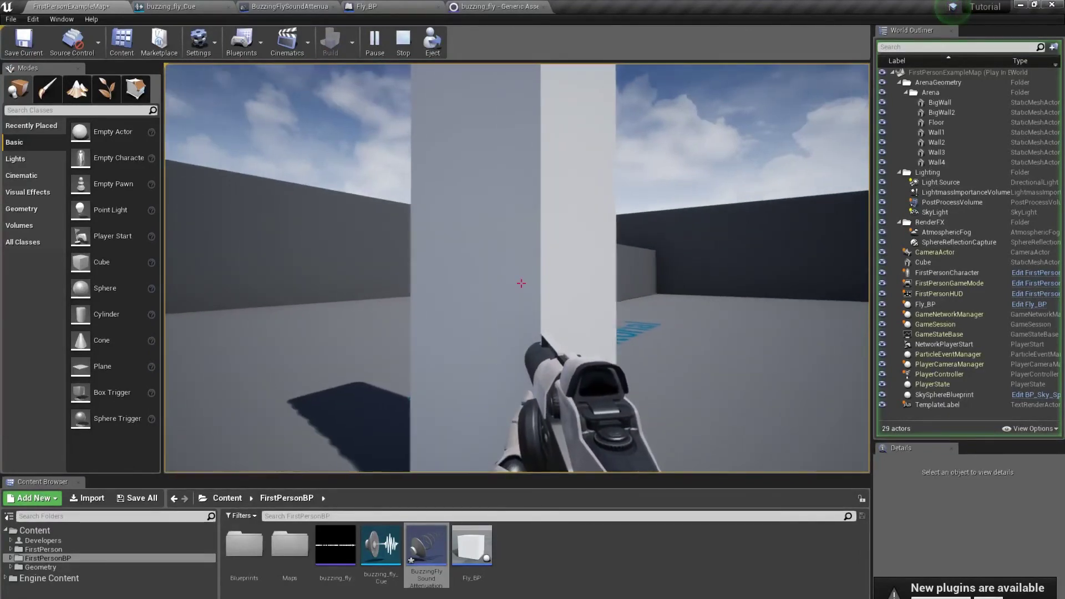
key("w")
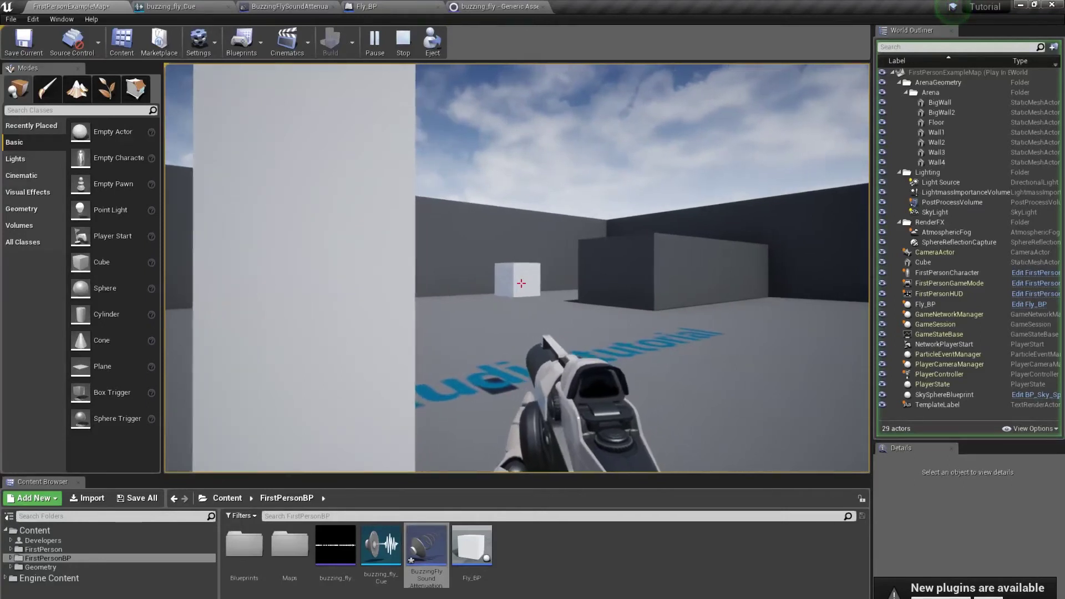
key("a")
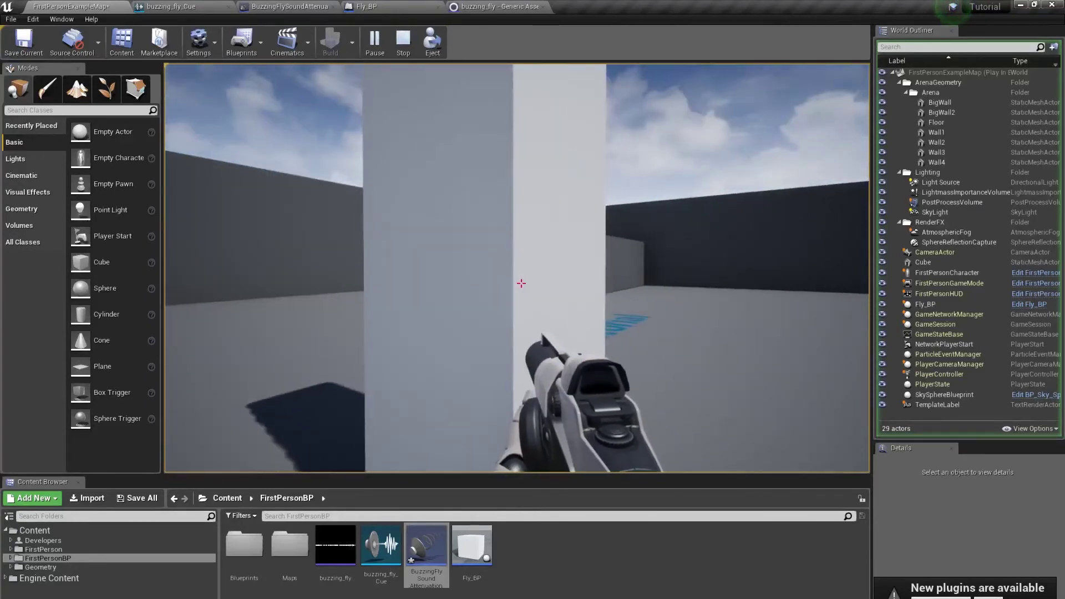
key("d")
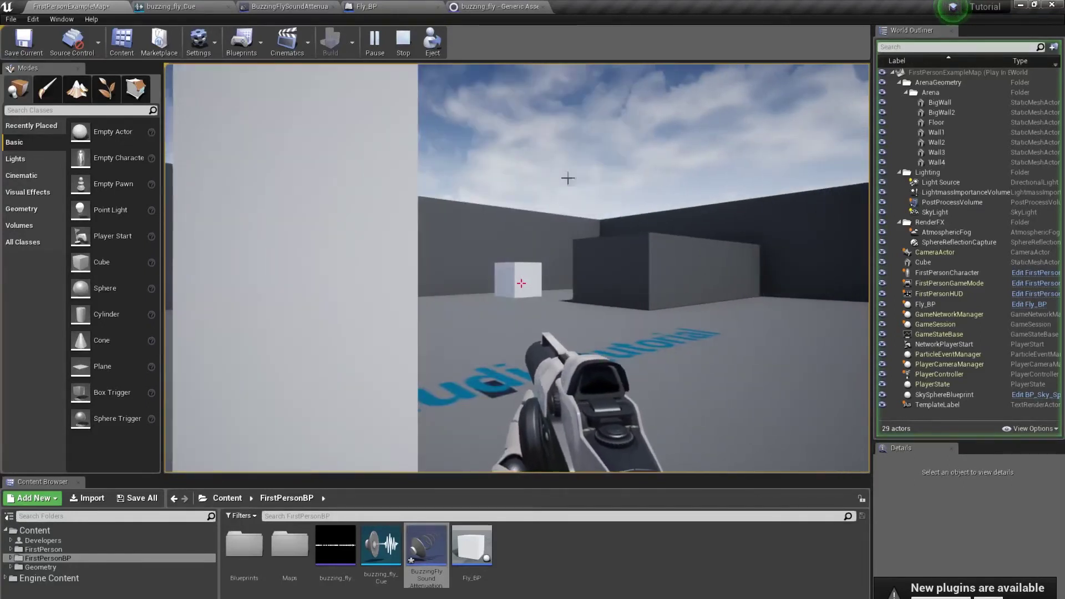
key("Escape")
Step: Set Occlusion Low Pass Filter Frequency to 5000 in the fly's sound attenuation asset
left_click(169, 6)
left_click(289, 6)
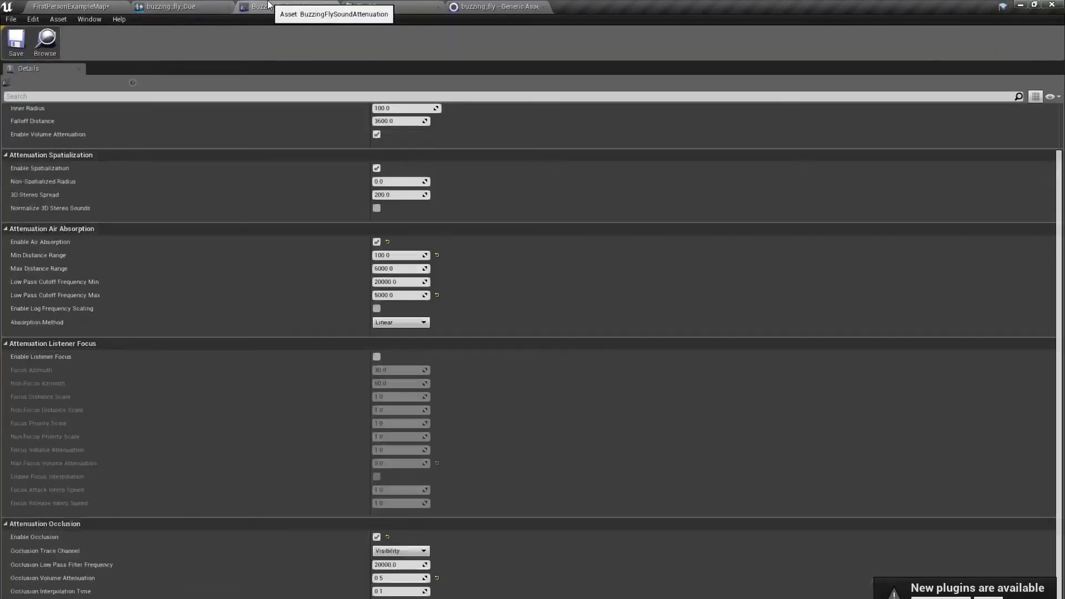
left_click(392, 565)
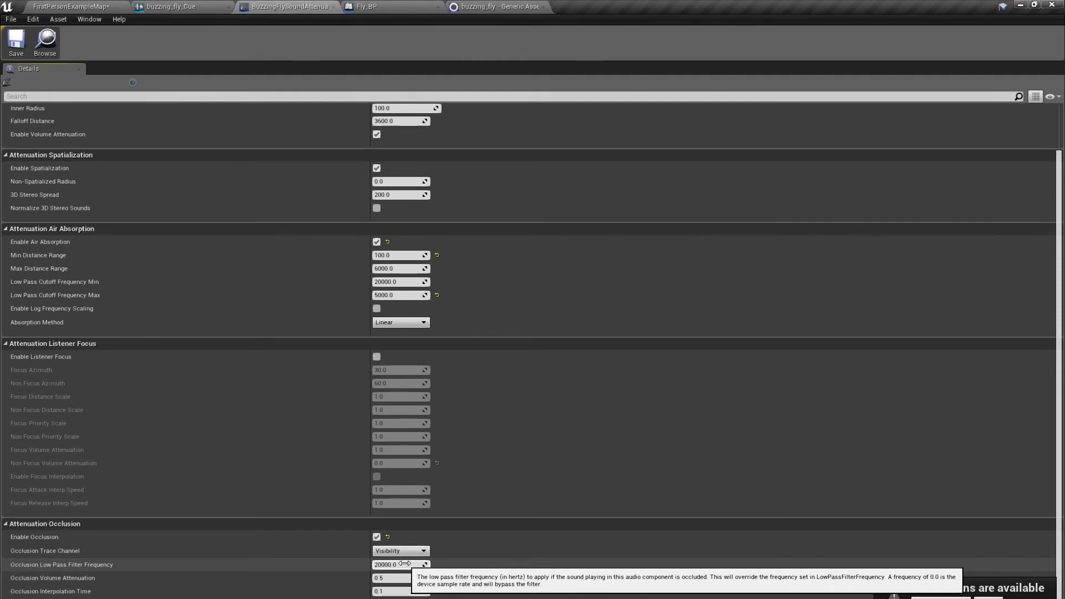
left_click(404, 564)
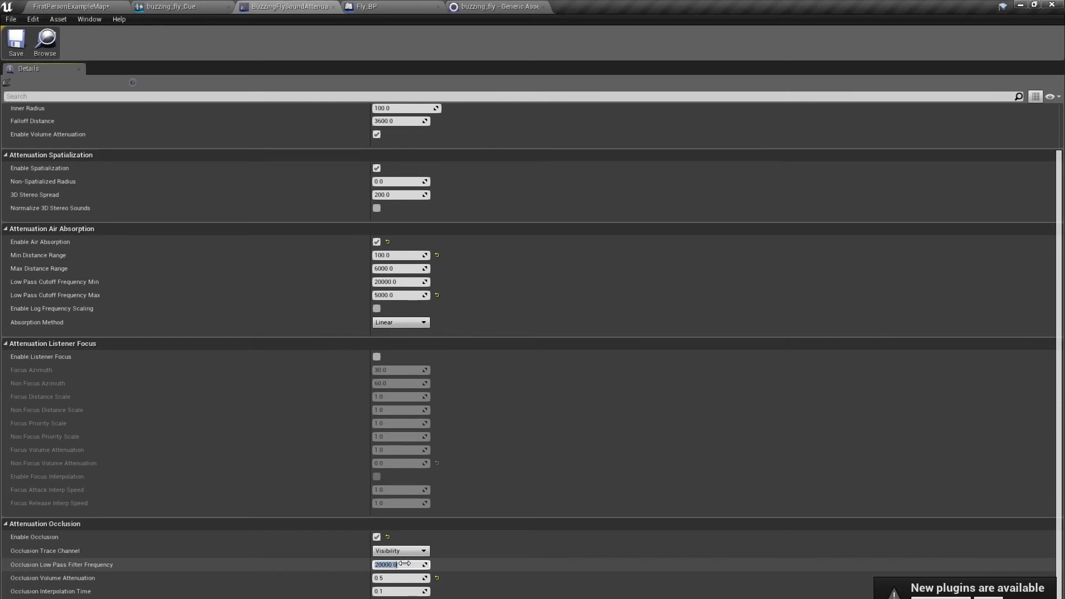
type("5000")
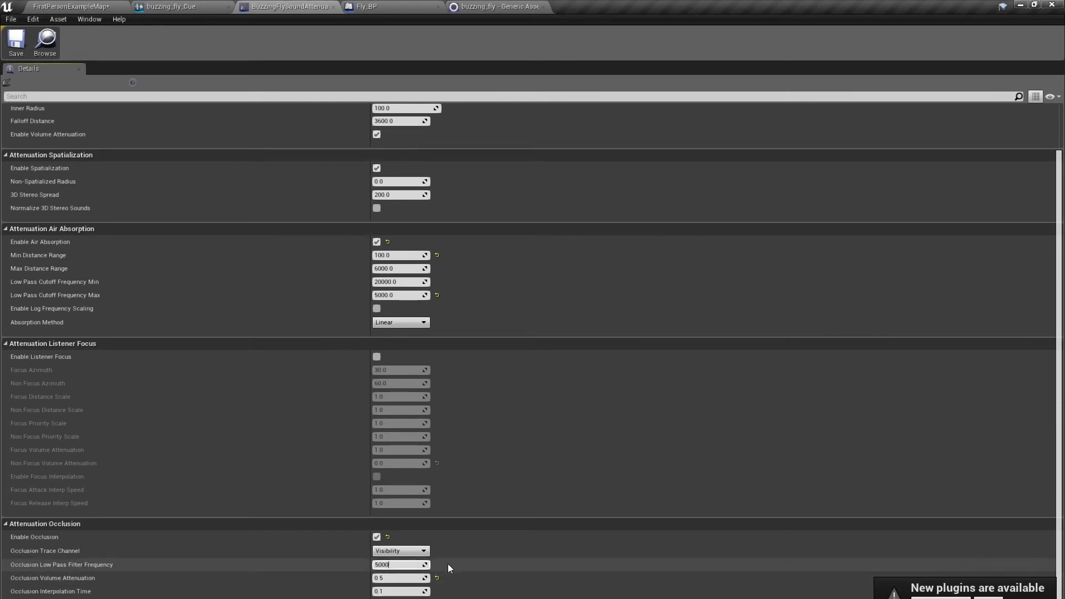
key("Return")
Step: Play-test the level, moving in and out from behind the pillar to hear the low-pass filtering of the occluded fly
left_click(65, 6)
left_click(372, 38)
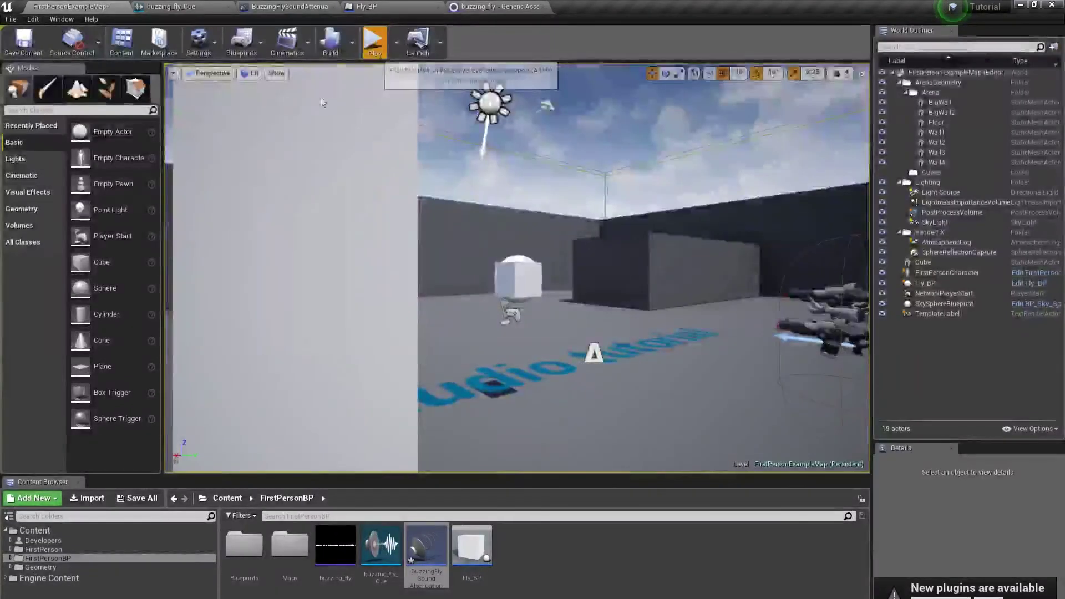
key("w")
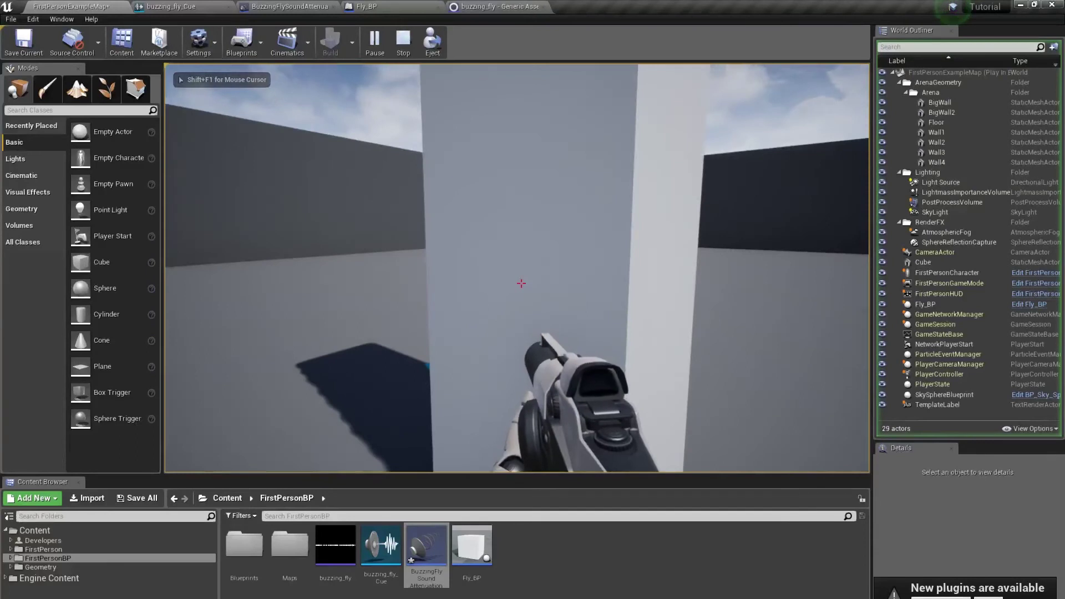
key("d")
key("d")
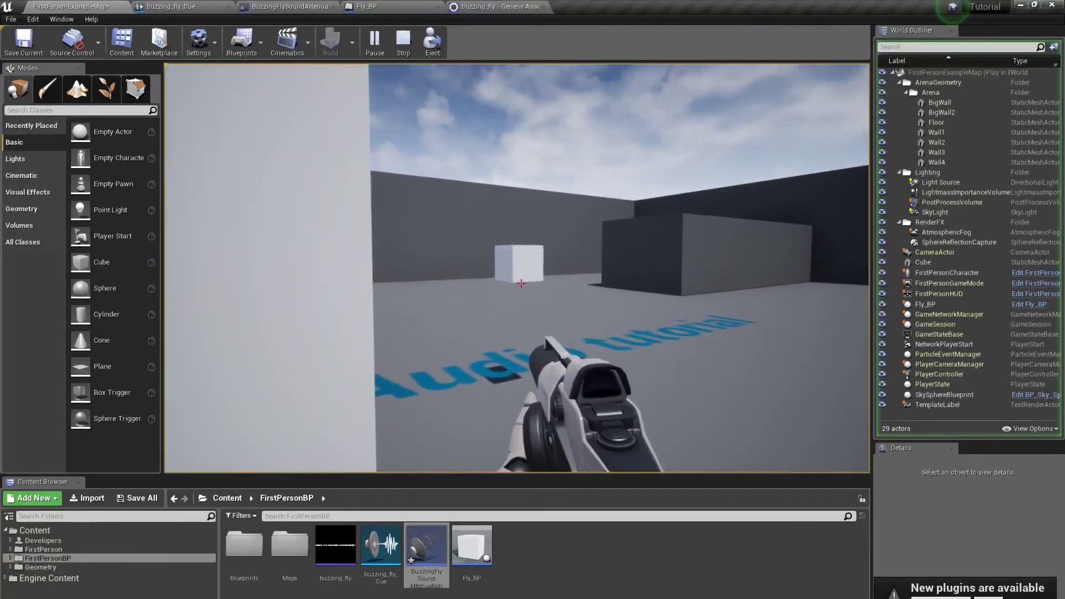
key("a")
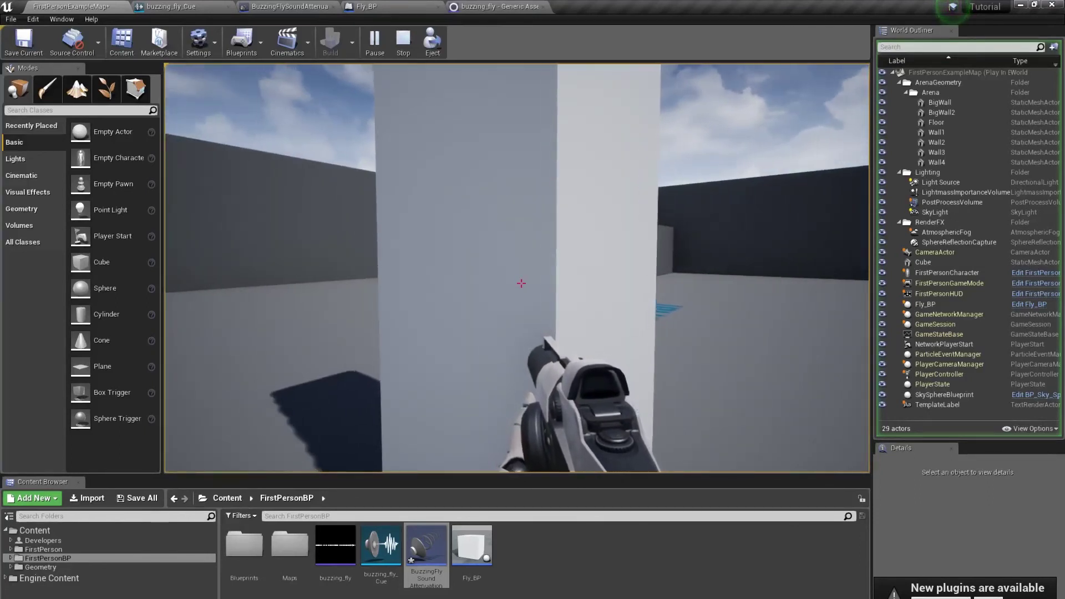
key("d")
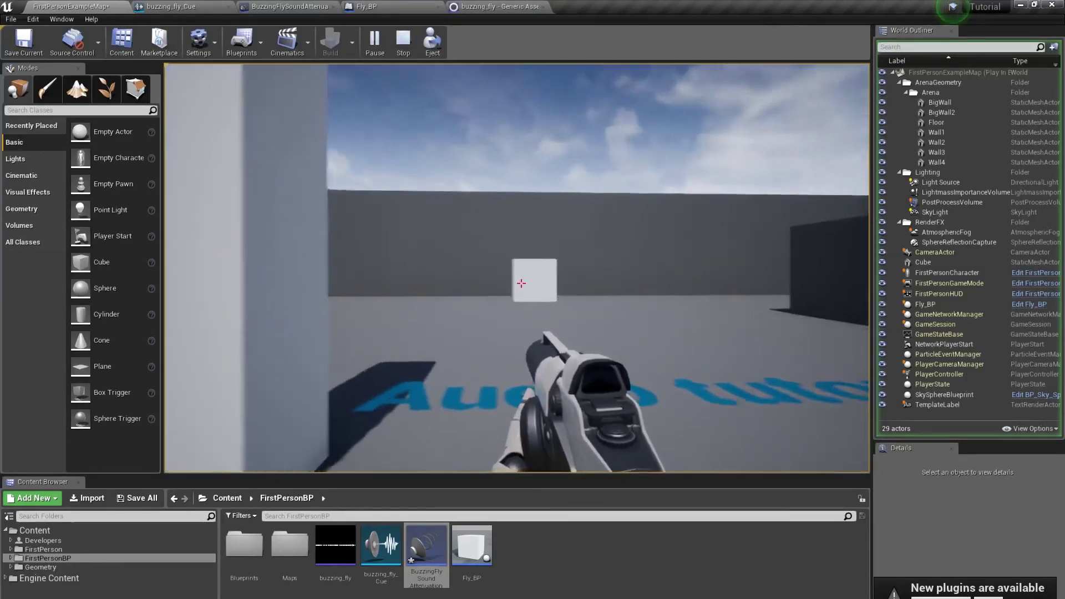
key("Escape")
Step: Set Occlusion Interpolation Time to 1 and Occlusion Volume Attenuation to 0 in the fly's sound attenuation asset
left_click(274, 6)
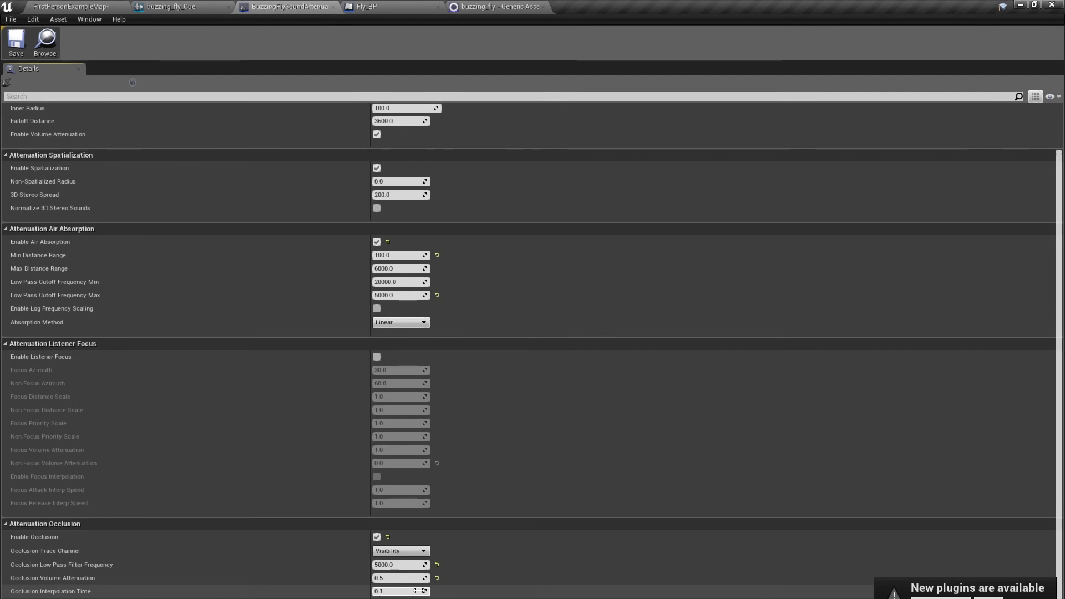
left_click(420, 591)
key("Return")
left_click(396, 578)
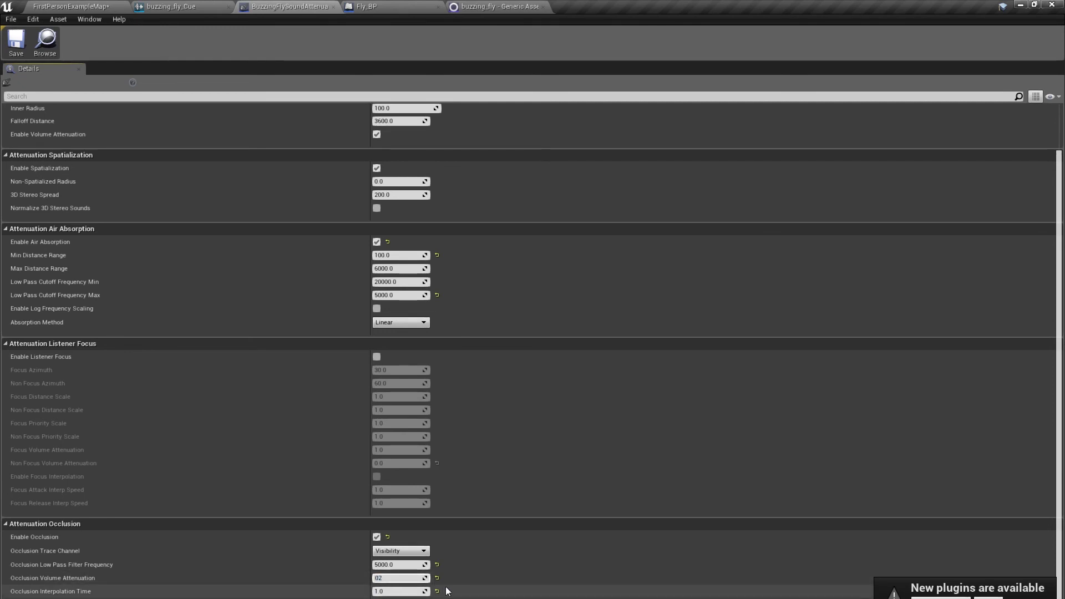
type("0")
Step: Set Occlusion Low Pass Filter Frequency to 1000 in the fly's sound attenuation asset
left_click(411, 566)
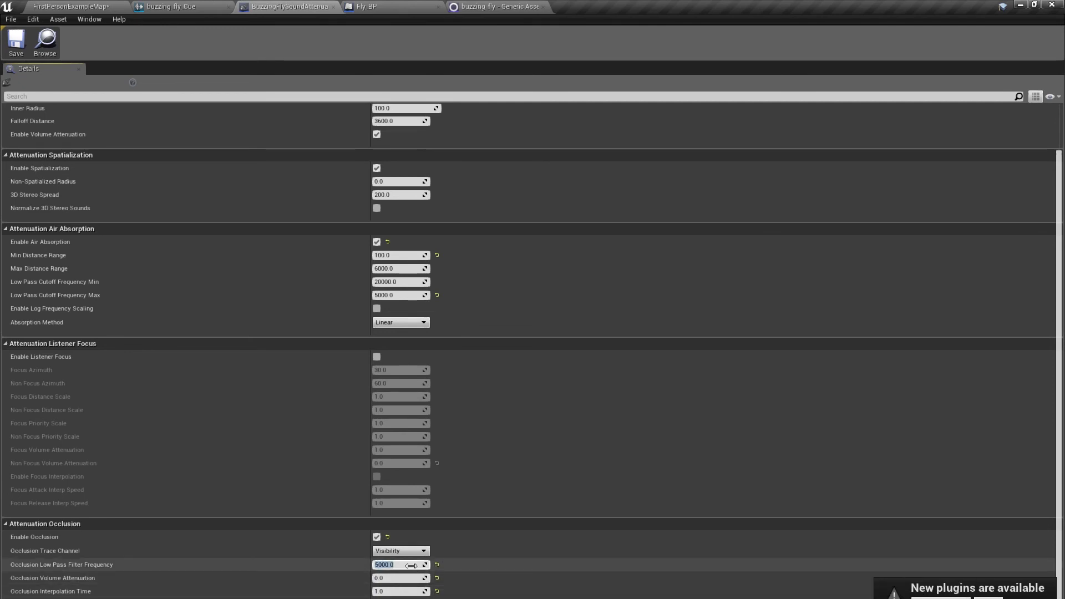
key("Return")
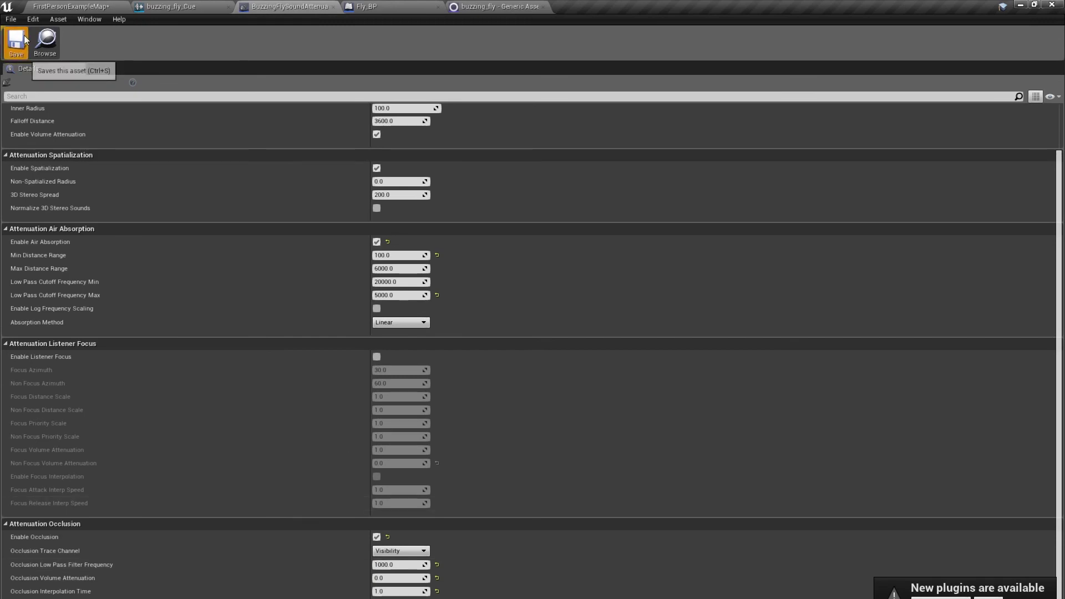
Step: Play-test the level, moving slowly behind and out from the pillar to hear the one-second occlusion interpolation
left_click(82, 5)
key("alt+p")
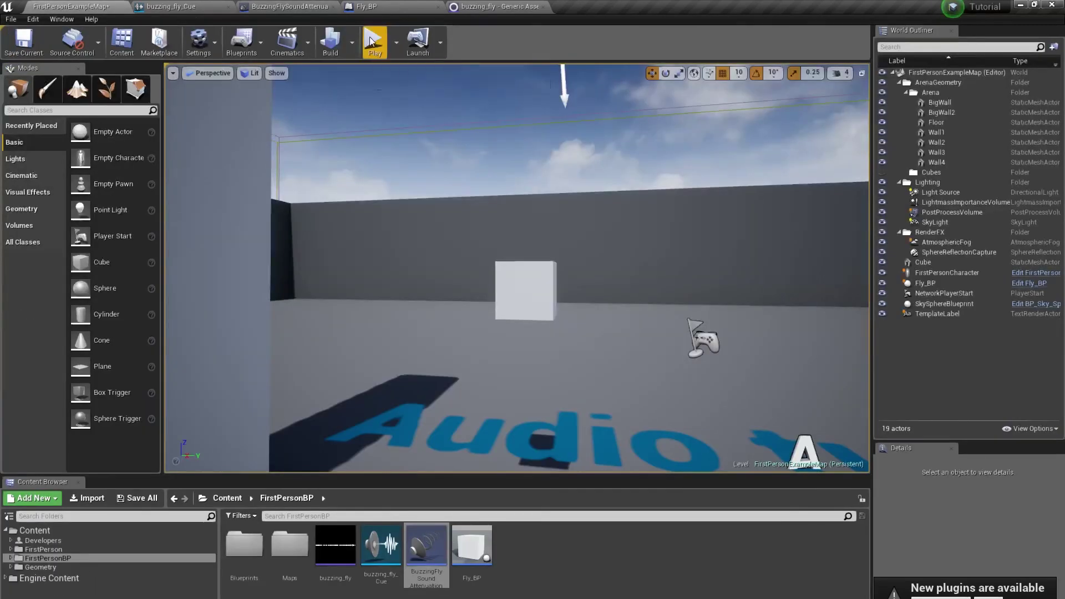
key("a")
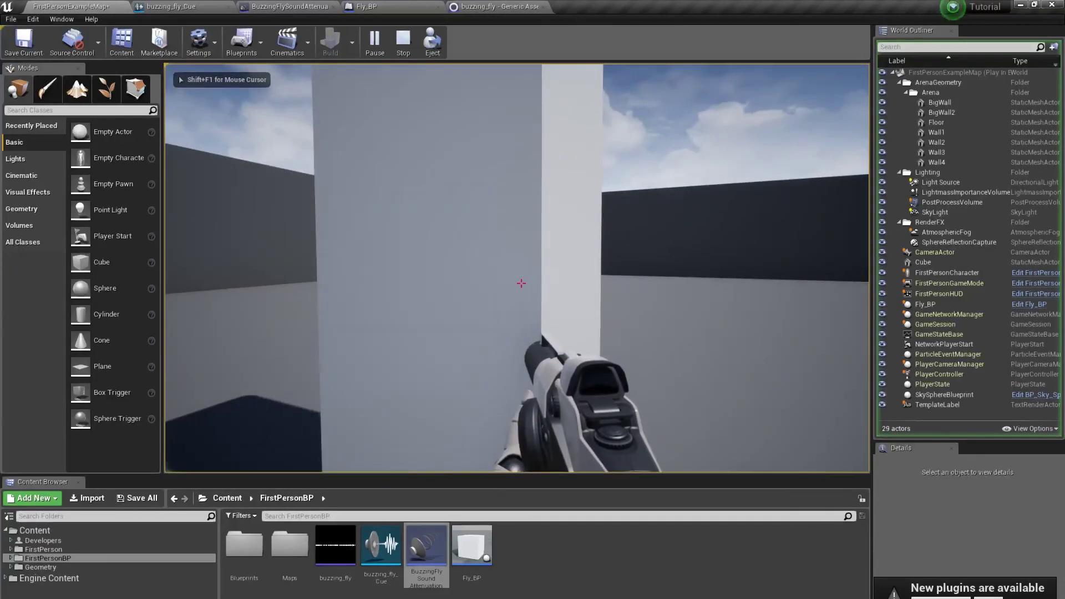
key("d")
key("d")
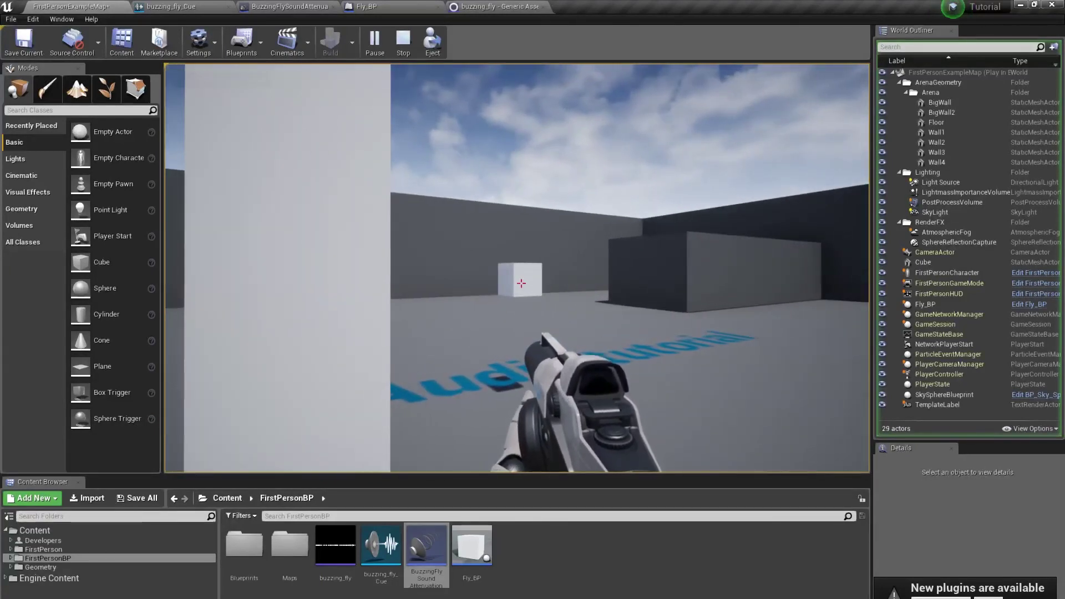
key("a")
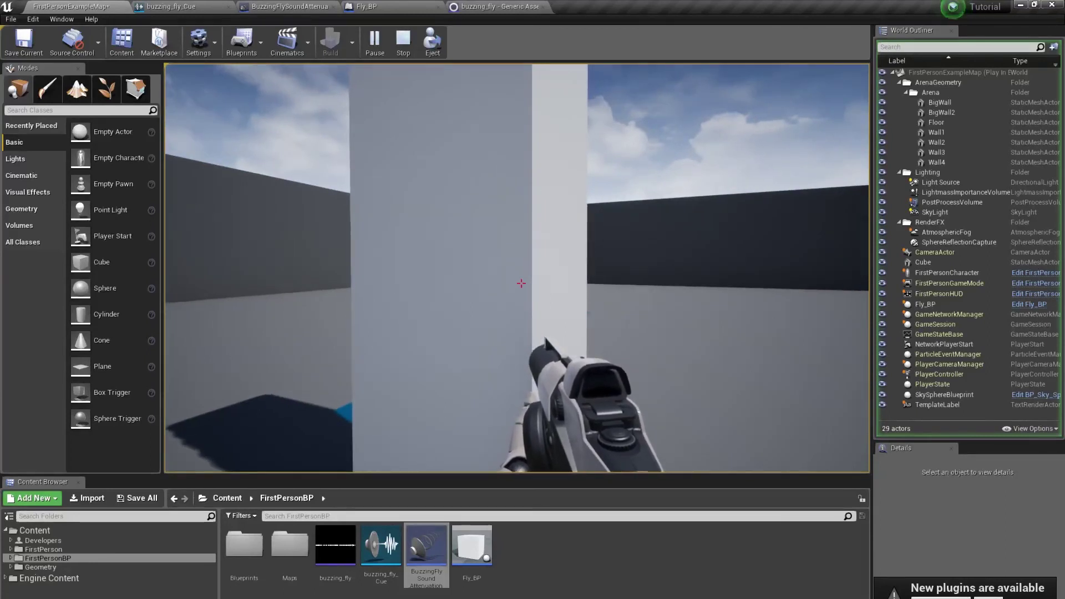
key("d")
key("d")
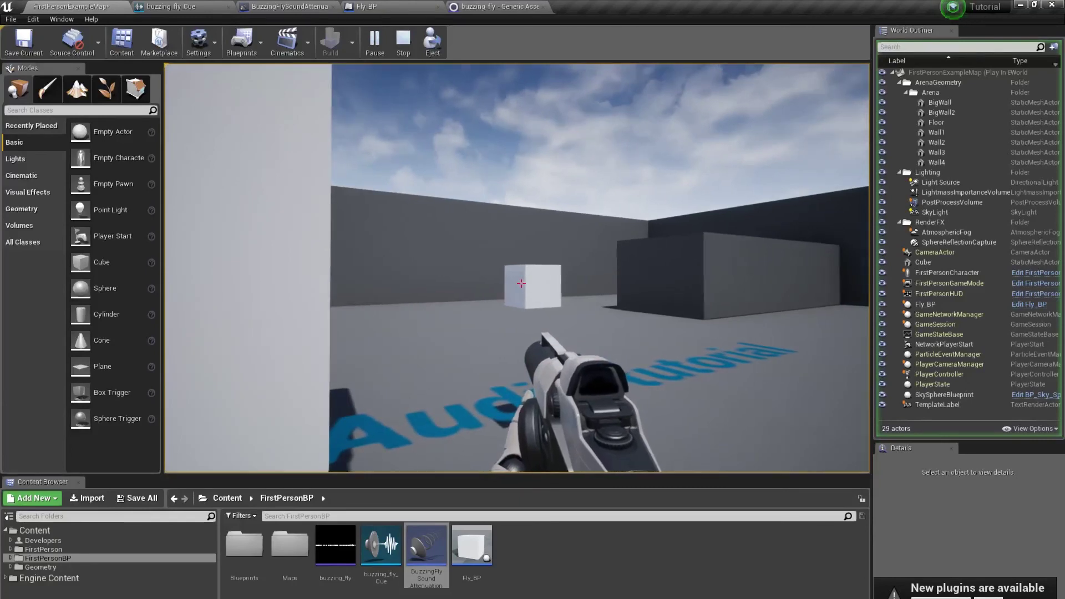
key("Escape")
Step: Reset the fly attenuation's Occlusion Interpolation Time to 0.1, set Occlusion Volume Attenuation to 0.5 and Low Pass Filter Frequency to 5000, and save the asset
left_click(287, 6)
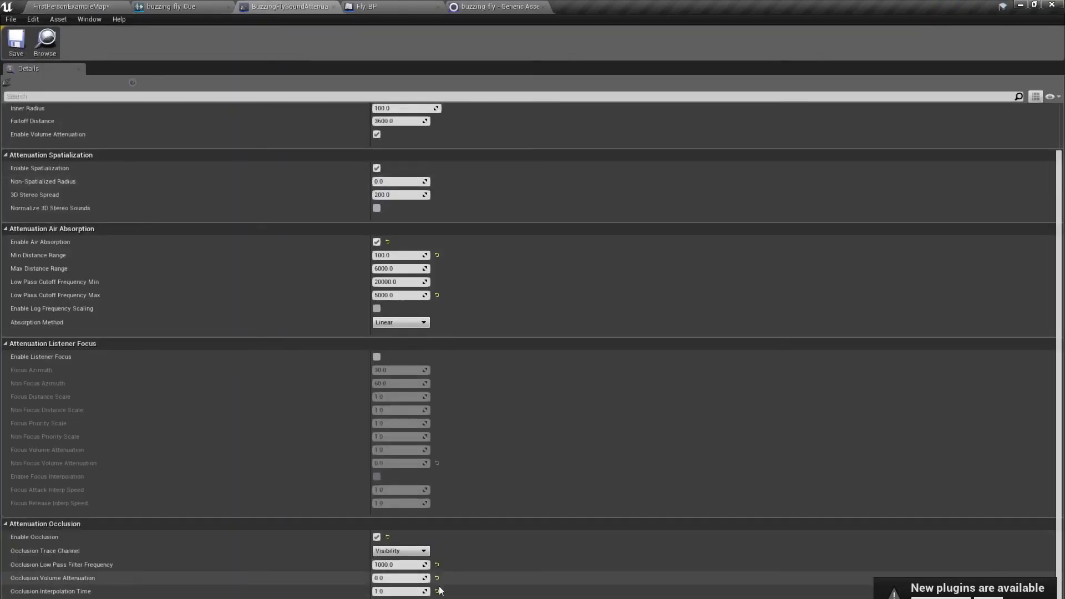
left_click(436, 592)
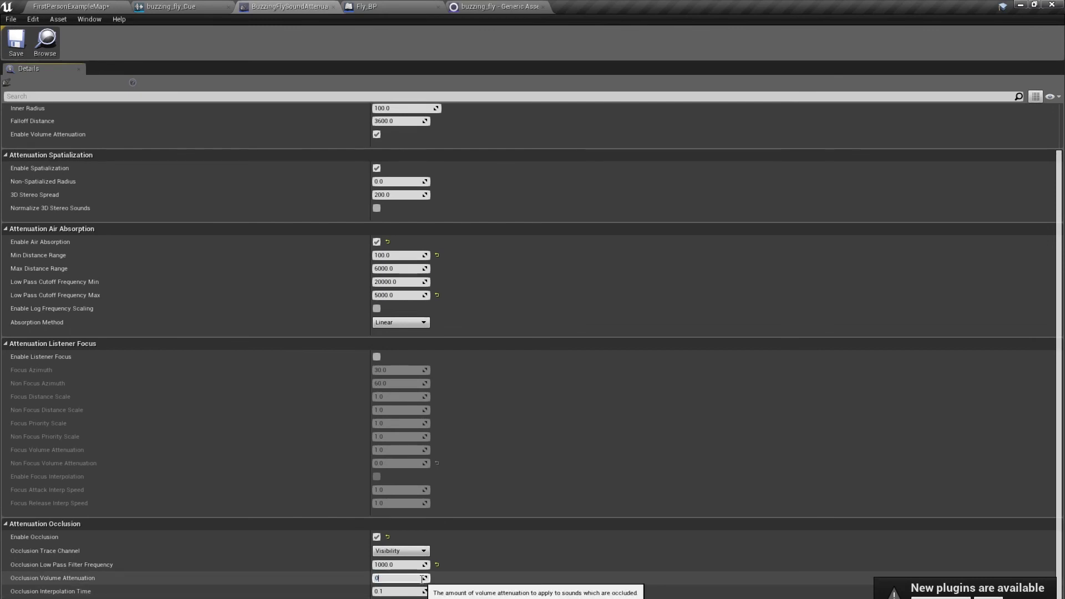
key("shift+Tab")
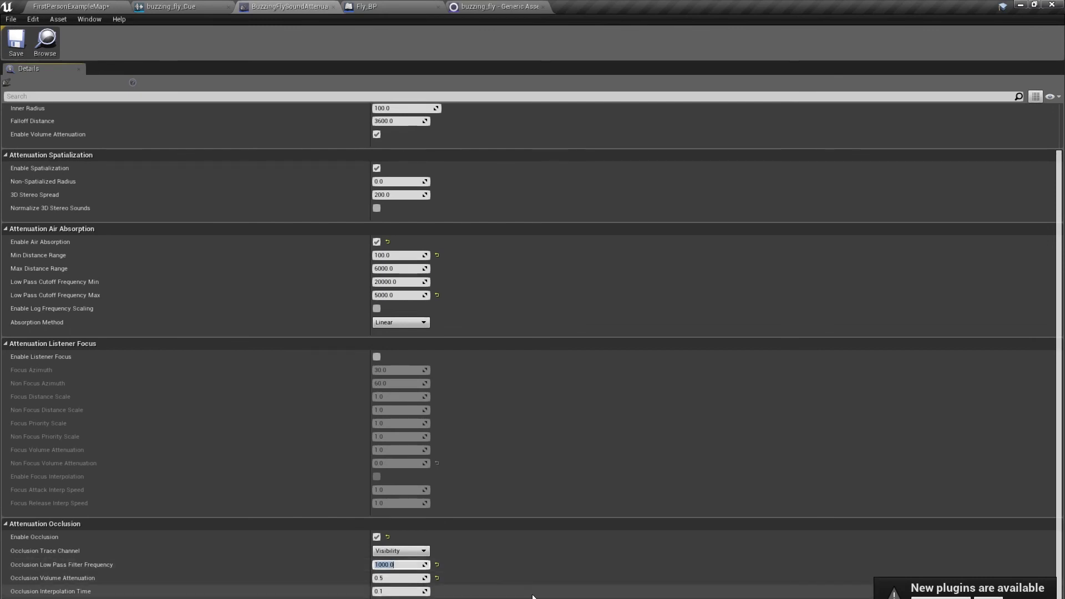
type("5")
key("Return")
left_click(24, 53)
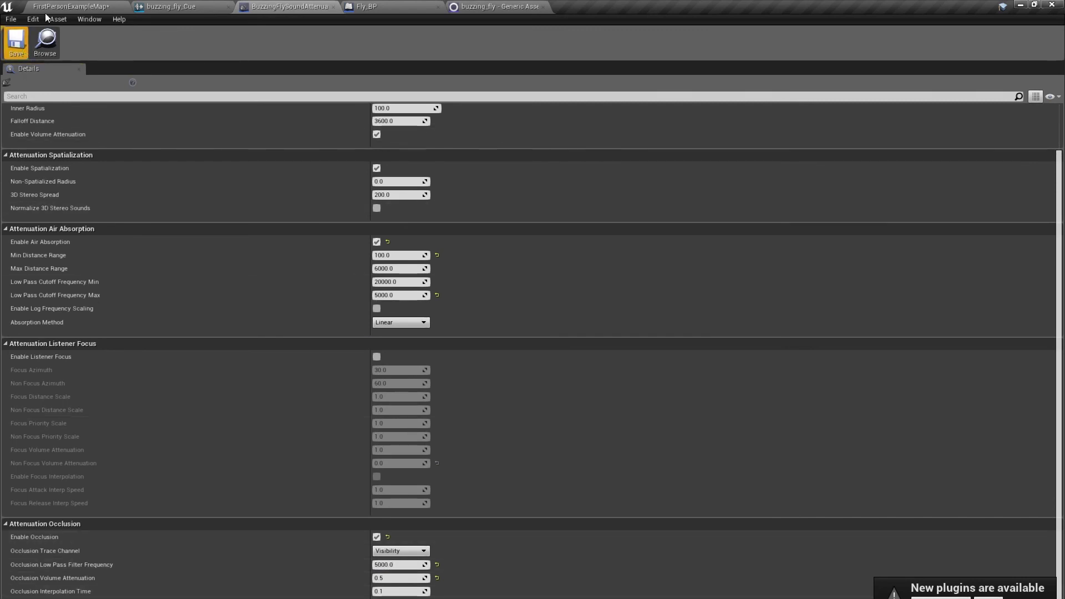
Step: Play-test the level with the combined occlusion settings, moving around the pillar to hear the fly both blocked and unblocked
left_click(45, 11)
left_click(373, 41)
key("a")
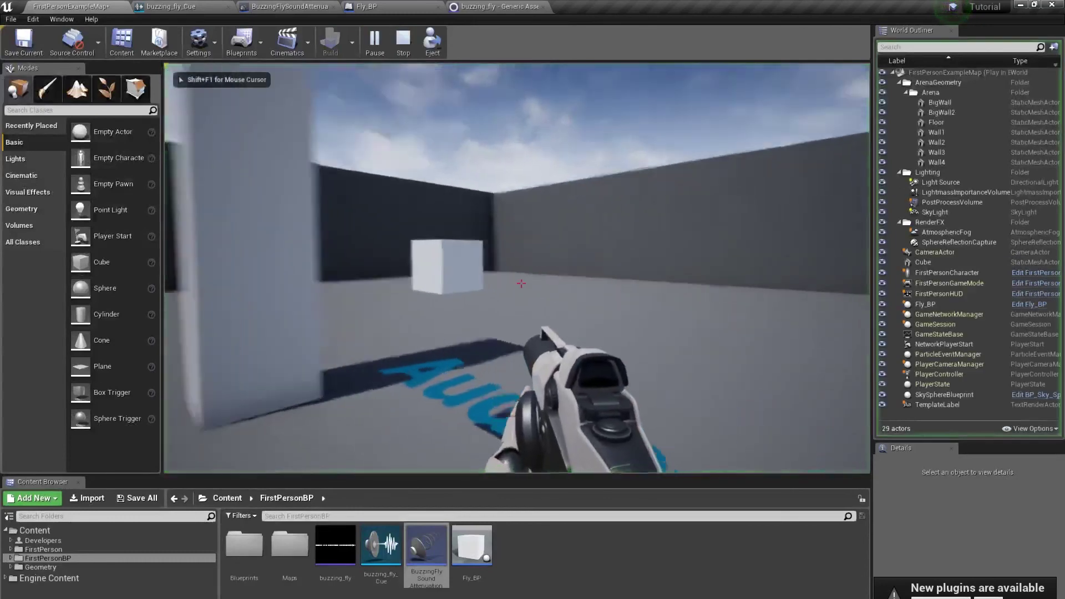
key("a")
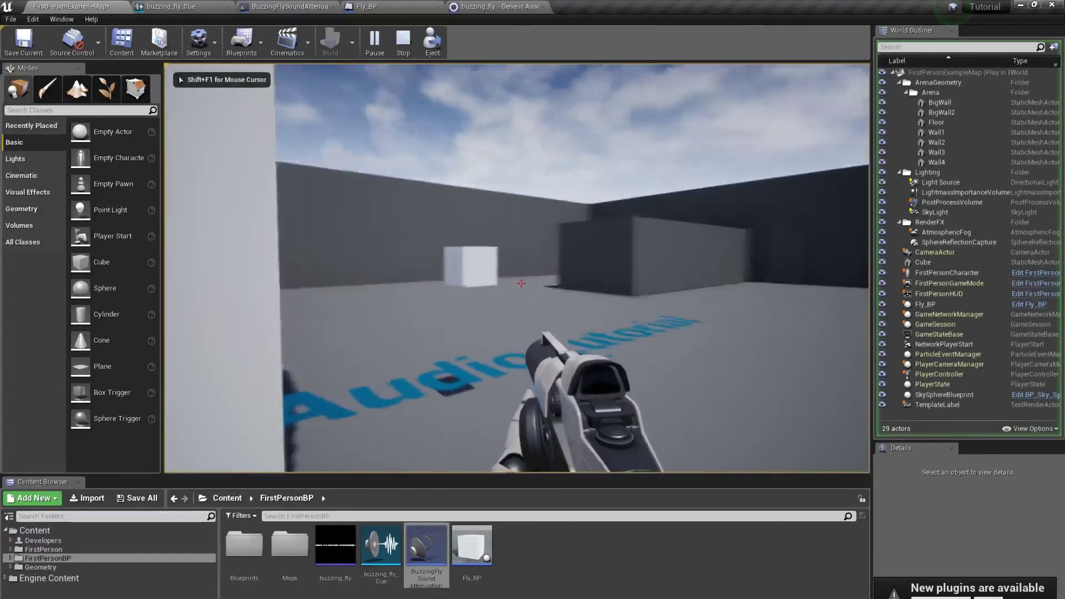
key("a")
key("a")
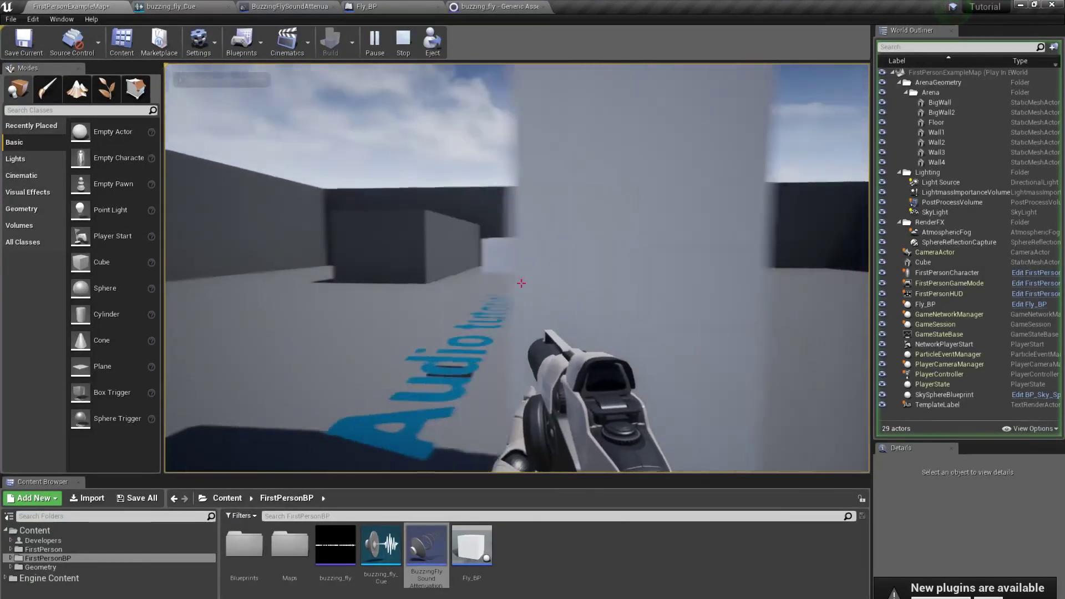
key("d")
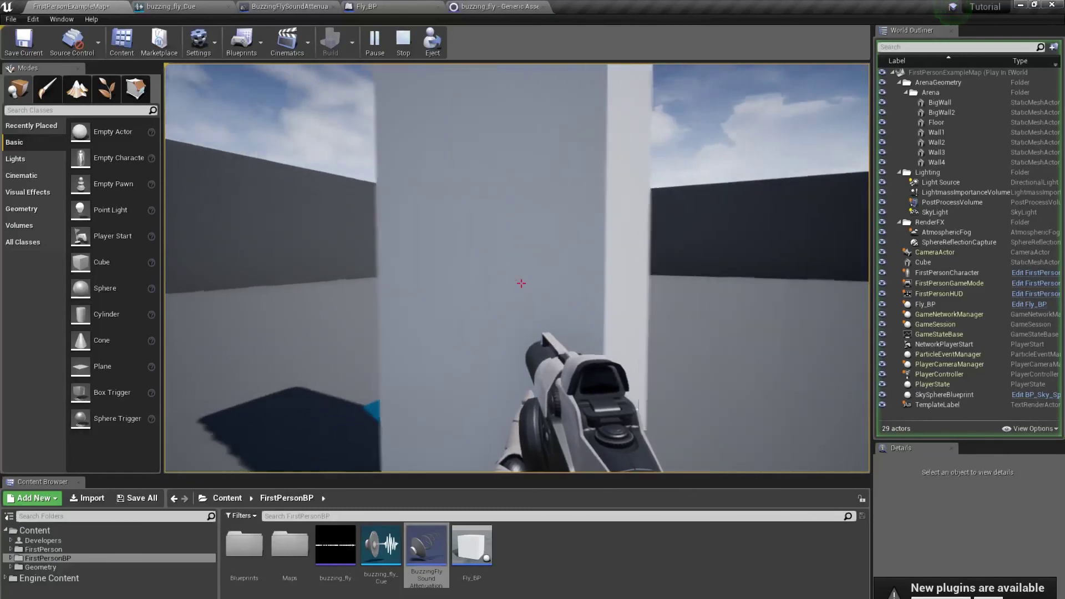
key("d")
key("a")
key("a")
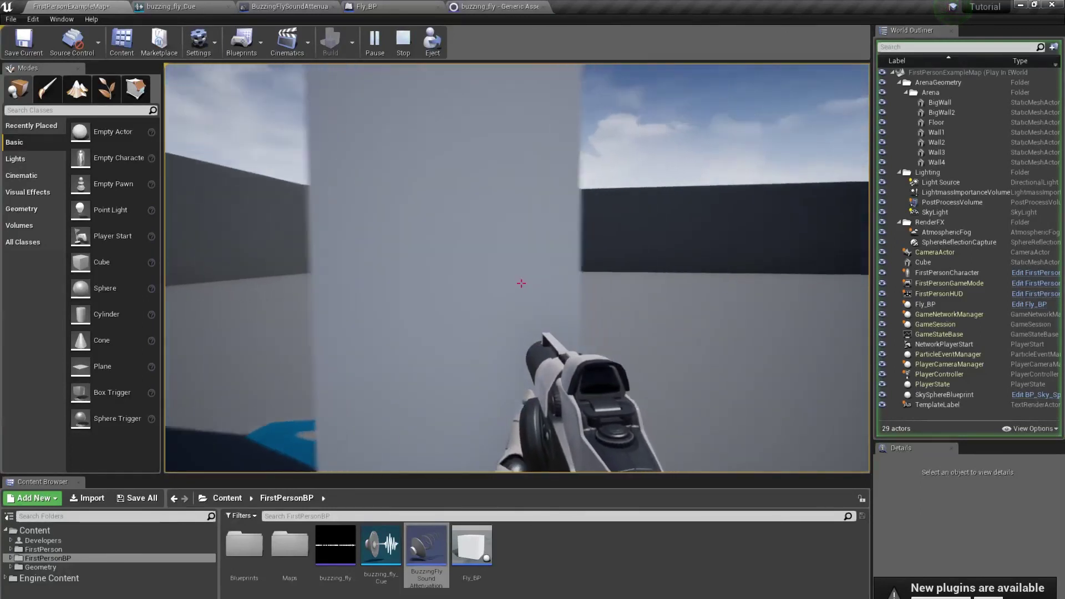
key("Escape")
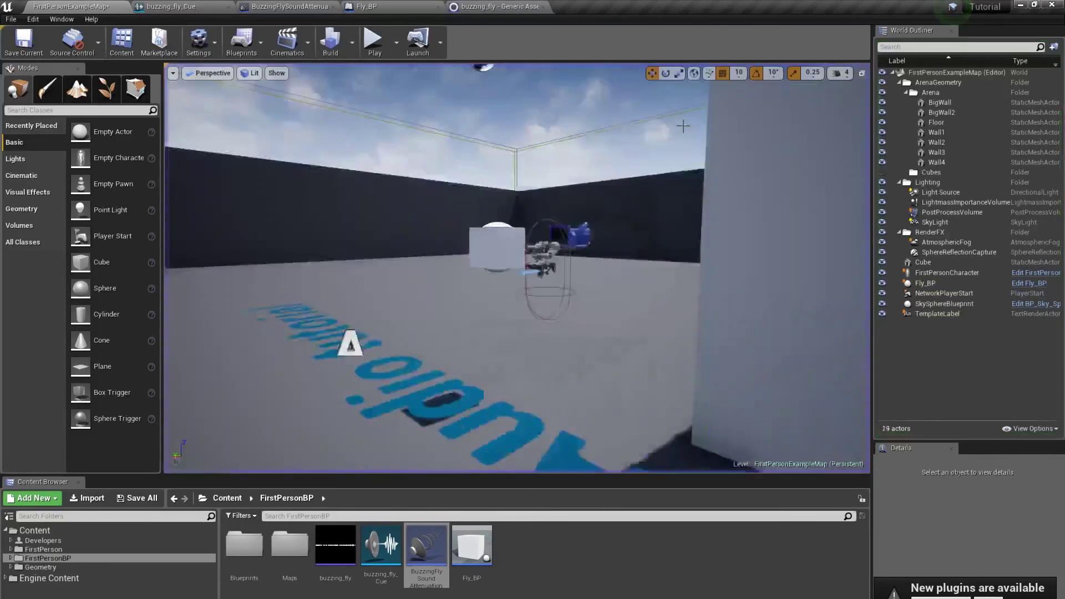